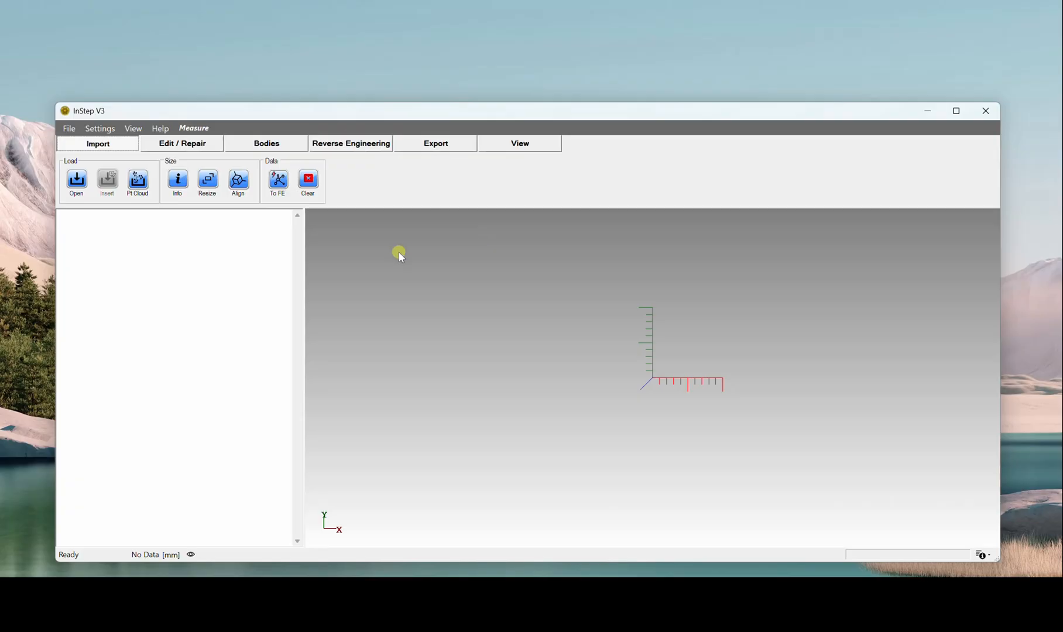
# Step: Import the organ geometry file from the Samples folder
pyautogui.moveTo(429, 104); pyautogui.dragTo(432, 50)
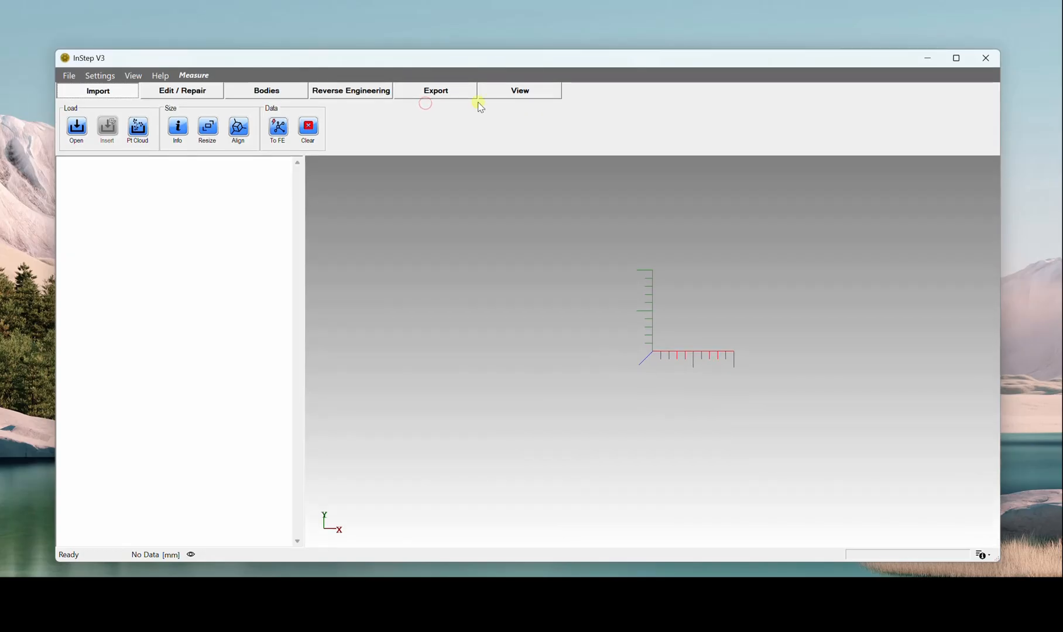
pyautogui.moveTo(652, 280); pyautogui.dragTo(638, 293, button='middle')
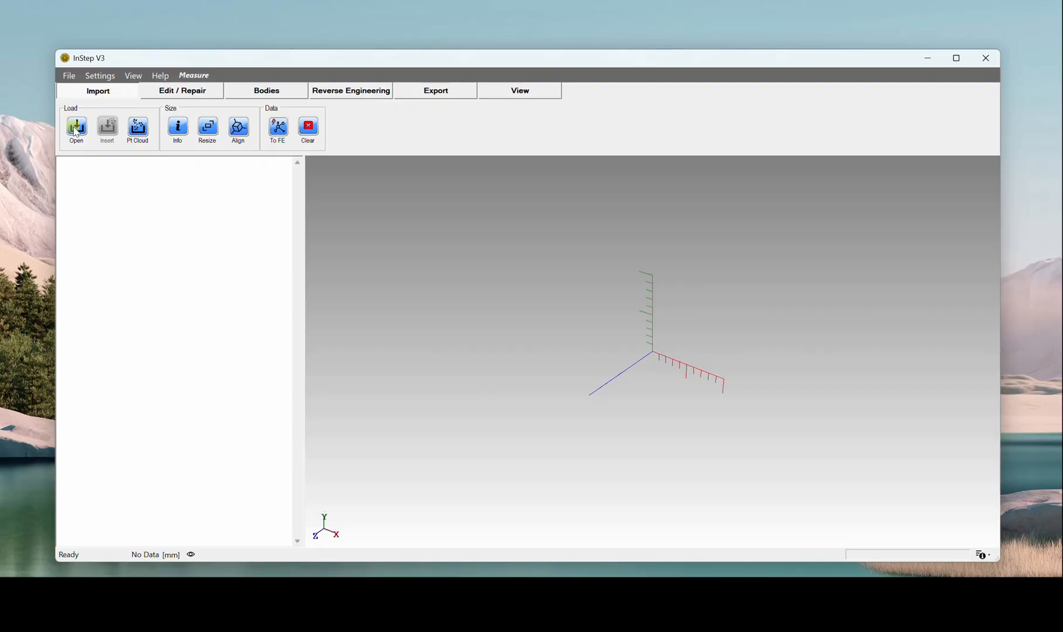
pyautogui.click(70, 75)
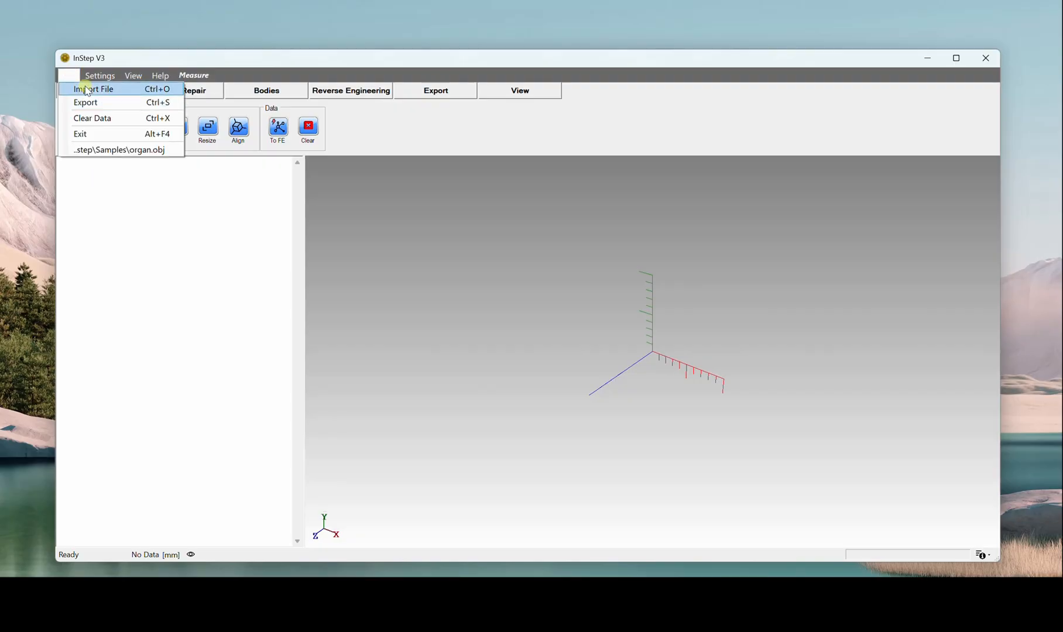
pyautogui.click(110, 242)
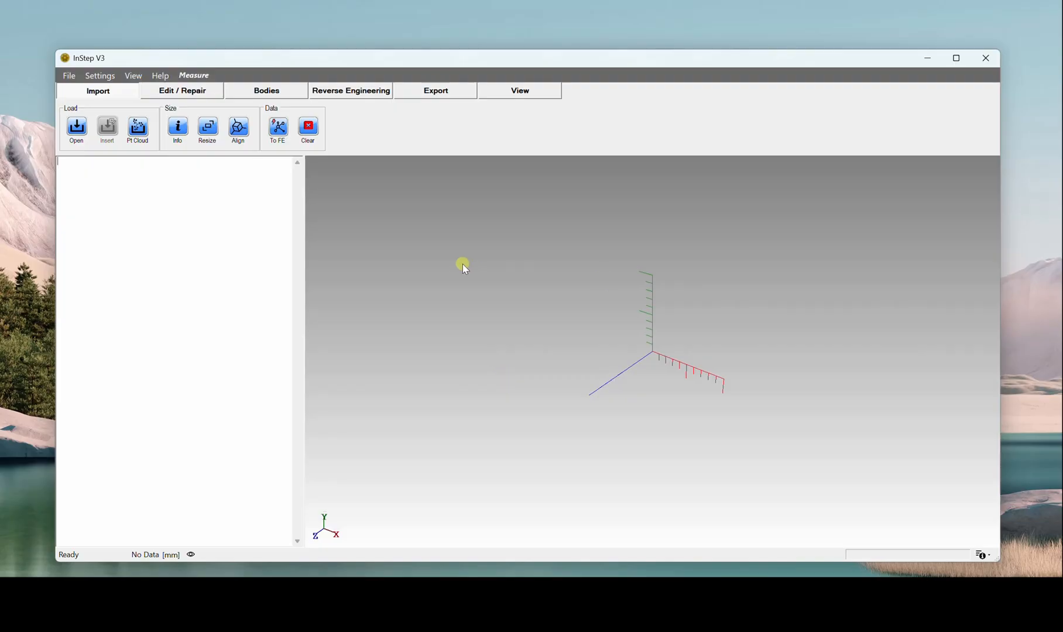
pyautogui.click(72, 127)
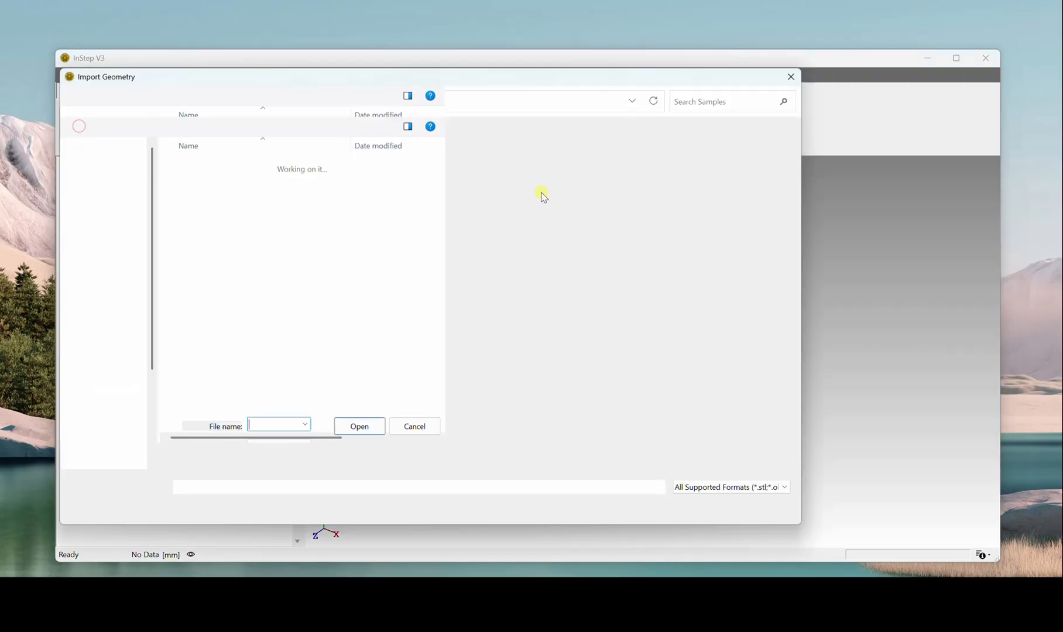
pyautogui.doubleClick(212, 205)
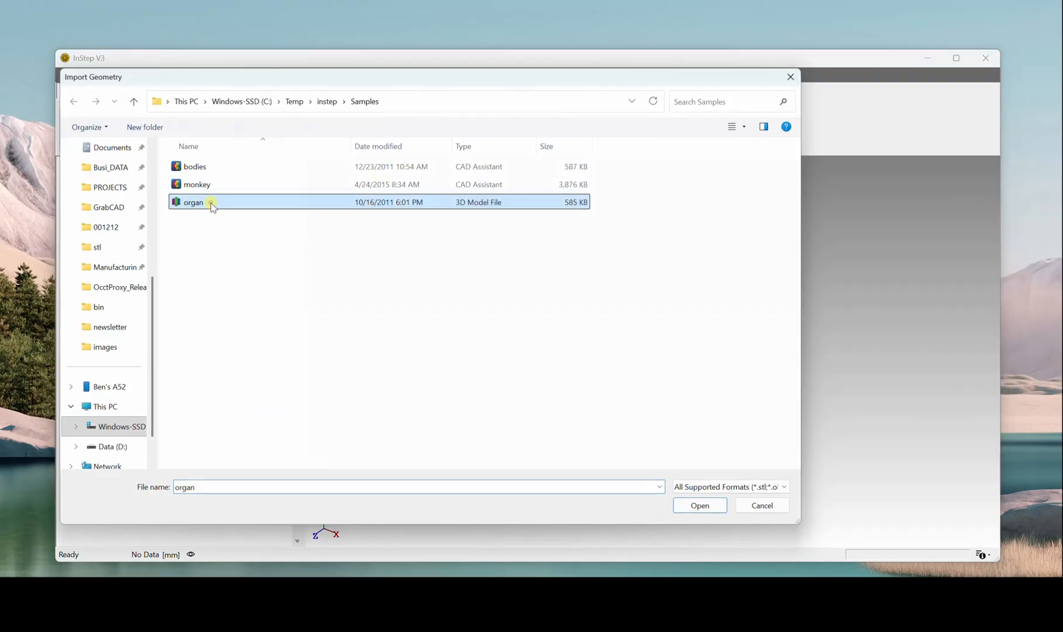
# Step: Resize the model with metres as the loaded data's units, giving a scale of 1,000.0, and apply it after a preview
pyautogui.moveTo(587, 358); pyautogui.dragTo(805, 318)
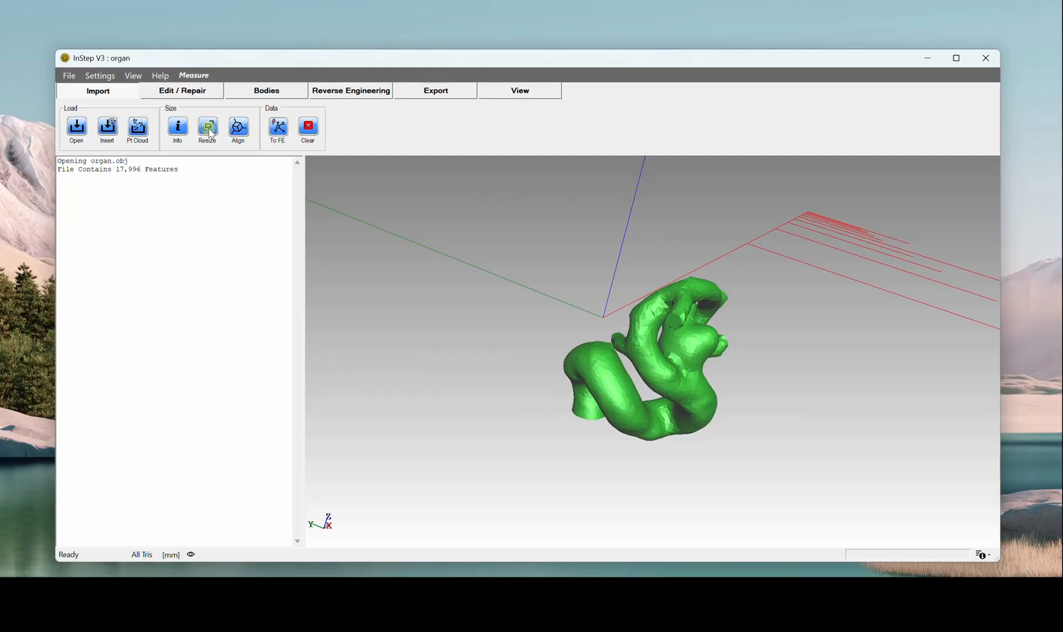
pyautogui.click(170, 556)
pyautogui.moveTo(108, 61); pyautogui.dragTo(424, 267)
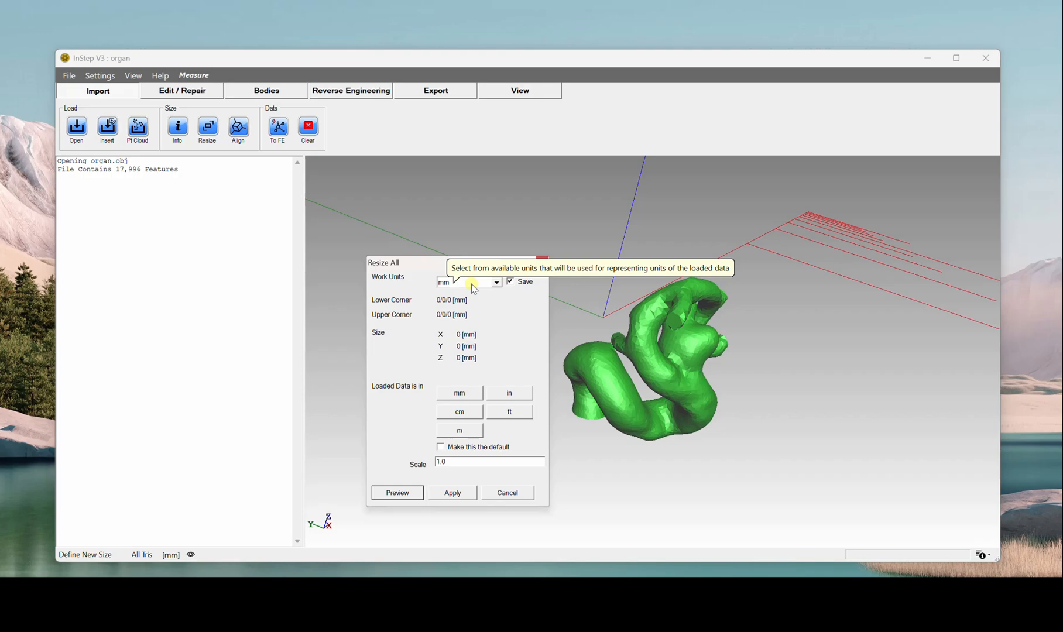
pyautogui.click(460, 401)
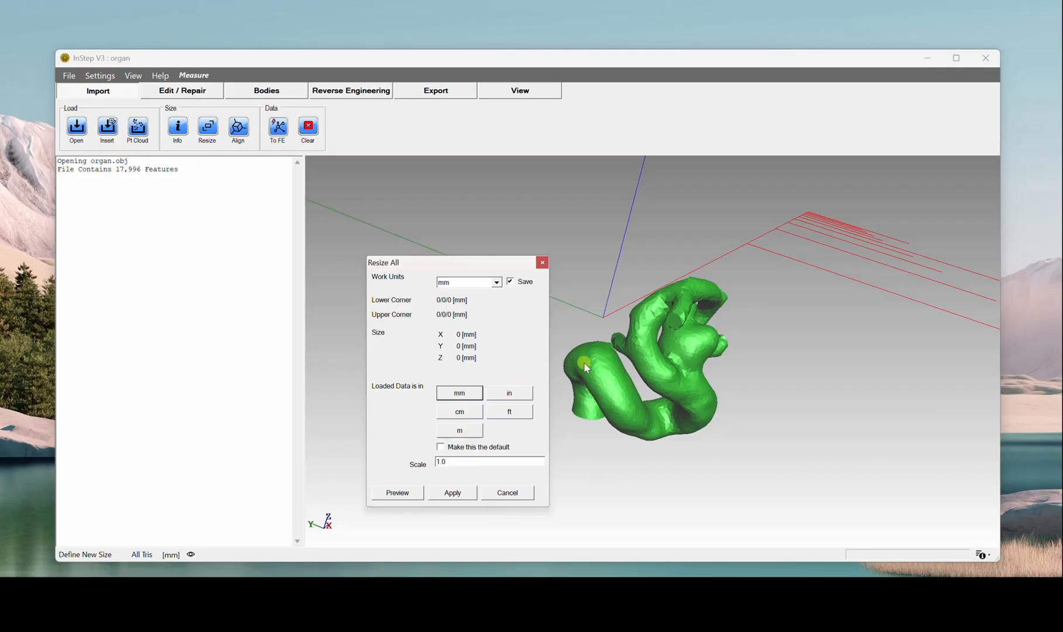
pyautogui.click(460, 431)
pyautogui.click(397, 493)
pyautogui.moveTo(703, 381)
pyautogui.mouseDown(button='middle')
pyautogui.moveTo(740, 373)
pyautogui.moveTo(720, 387)
pyautogui.mouseUp(button='middle')
pyautogui.click(453, 493)
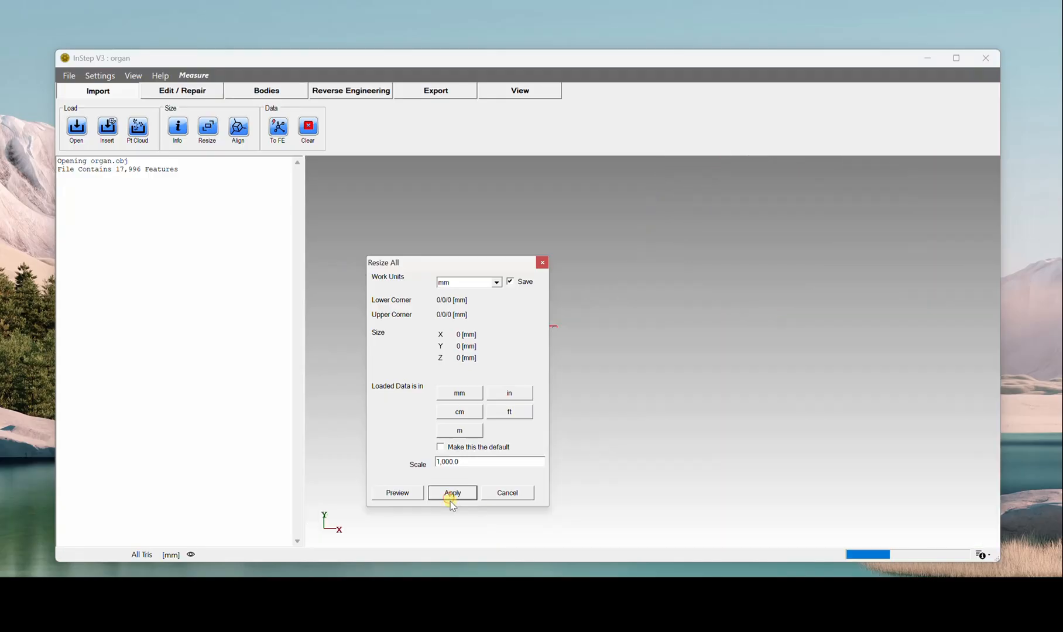
# Step: Examine the resized organ model from several angles and distances, resetting to the home view once
pyautogui.moveTo(654, 374)
pyautogui.mouseDown(button='middle')
pyautogui.moveTo(667, 375)
pyautogui.moveTo(642, 408)
pyautogui.moveTo(655, 368)
pyautogui.moveTo(629, 357)
pyautogui.moveTo(637, 382)
pyautogui.mouseUp(button='middle')
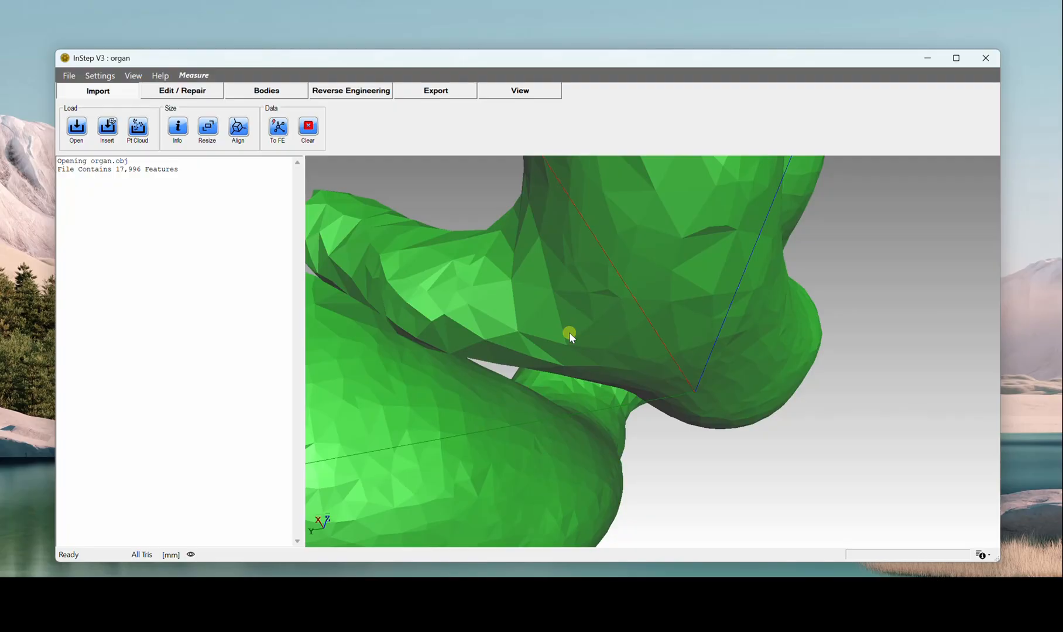
pyautogui.press('Home')
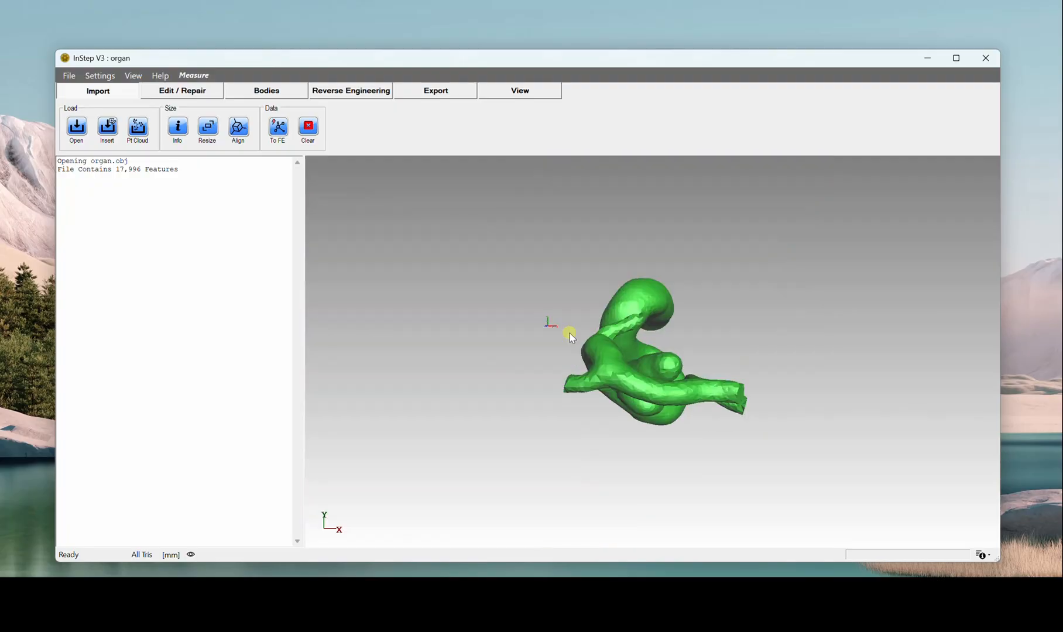
pyautogui.moveTo(588, 325); pyautogui.dragTo(501, 365, button='middle')
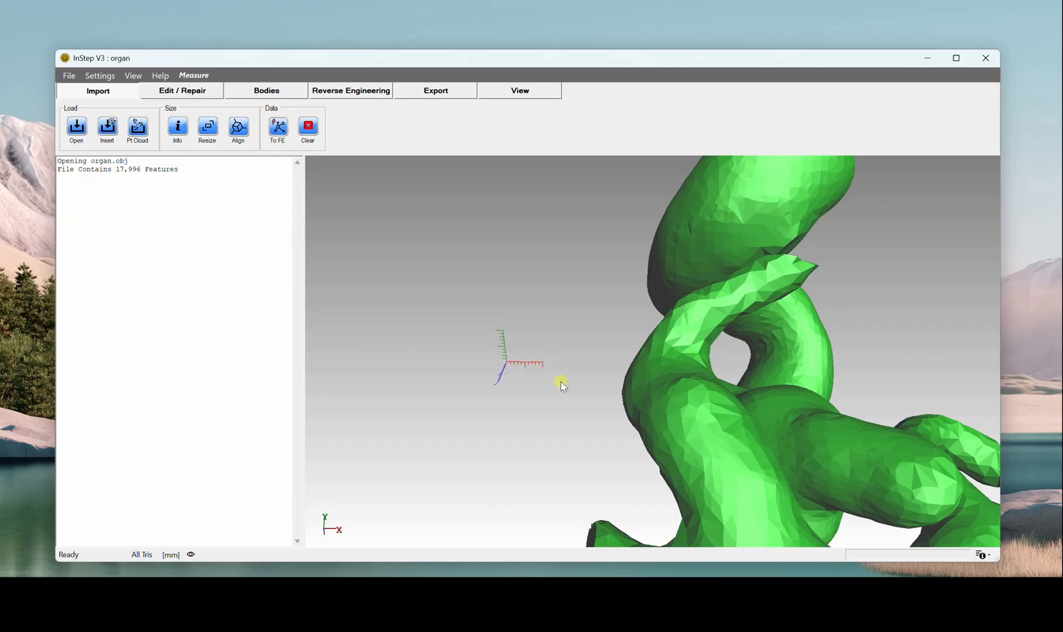
pyautogui.scroll(4, 681, 477)
pyautogui.scroll(-6, 684, 477)
pyautogui.moveTo(685, 476); pyautogui.dragTo(646, 307, button='middle')
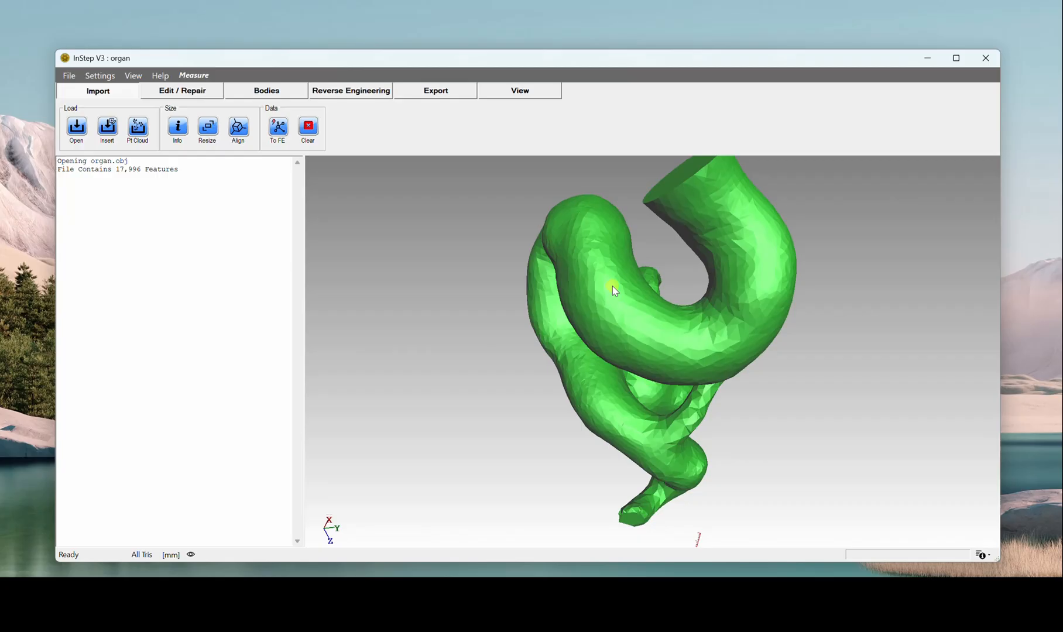
# Step: Toggle the display of the mesh edges on and off on the organ model
pyautogui.press('e')
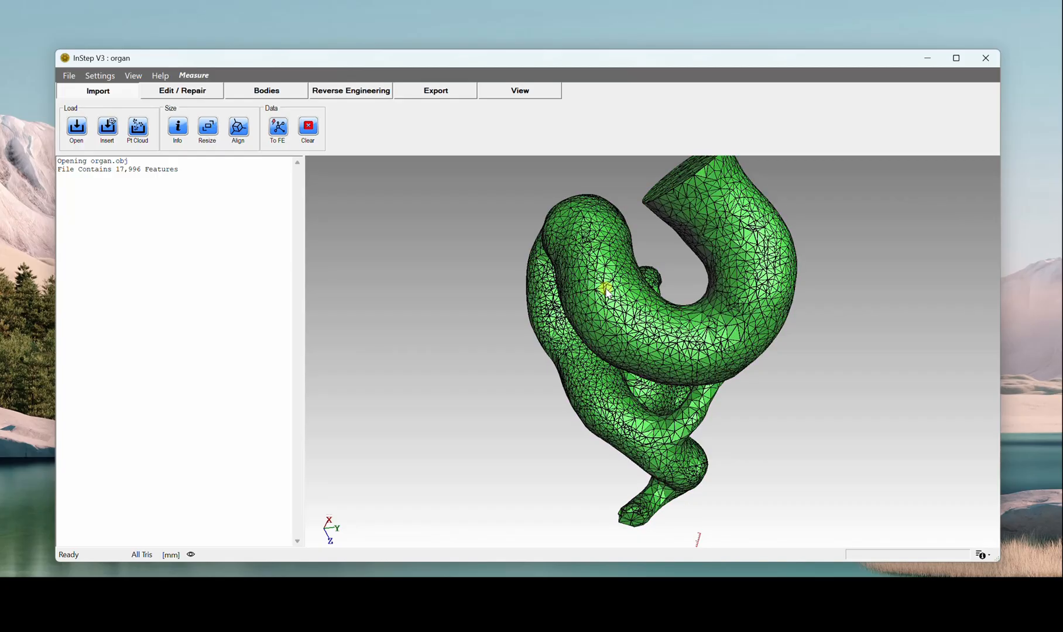
pyautogui.click(521, 91)
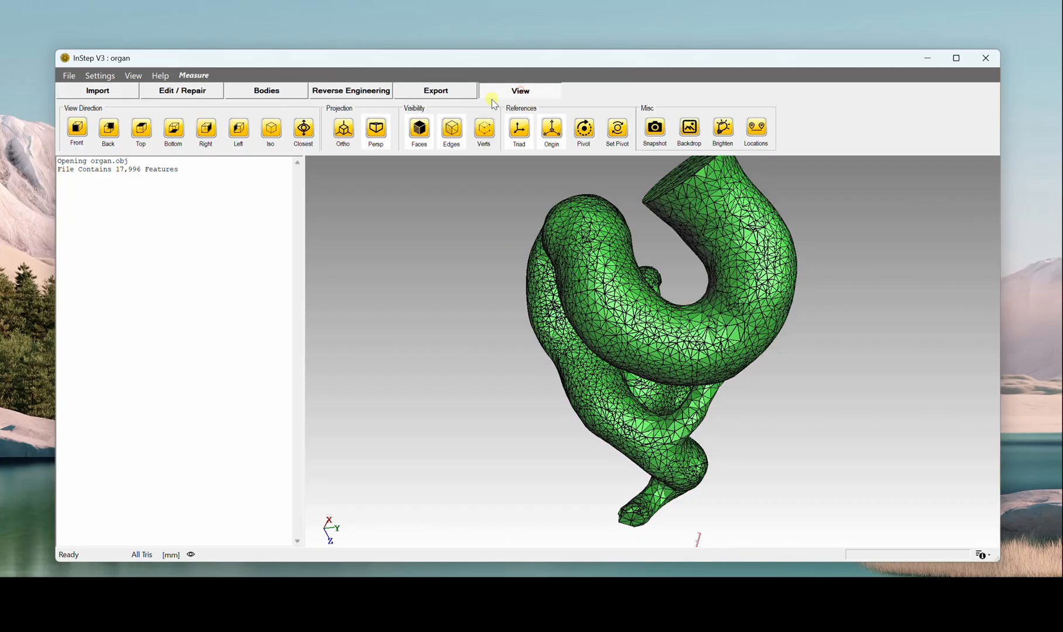
pyautogui.click(458, 141)
pyautogui.click(458, 140)
pyautogui.click(458, 141)
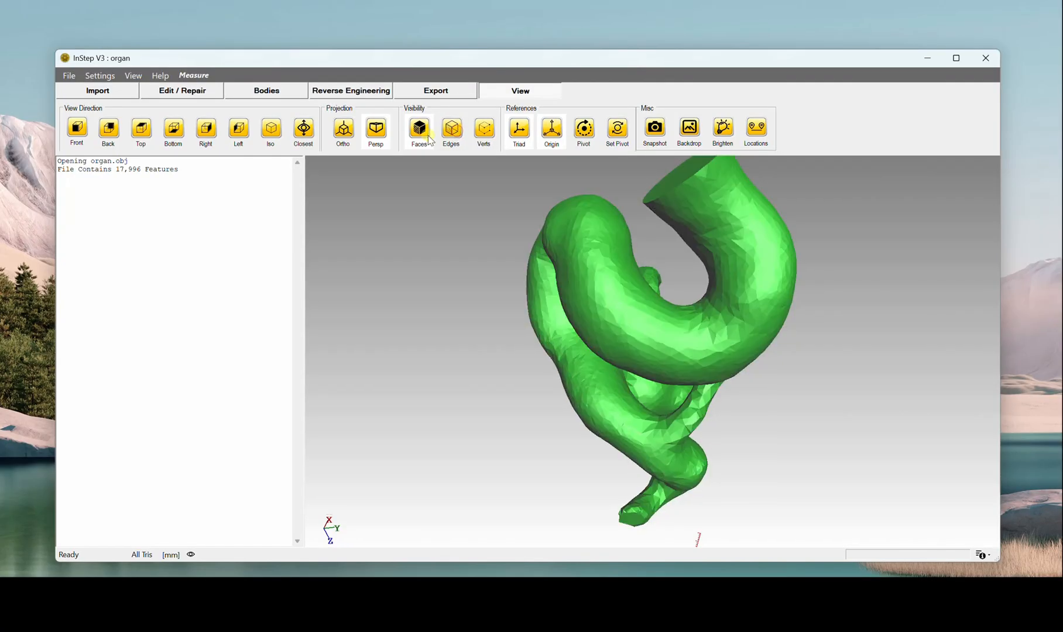
# Step: Try the vertex and face visibility options on the organ, leaving the faces and edges shown and the vertices hidden
pyautogui.click(484, 130)
pyautogui.moveTo(574, 281); pyautogui.dragTo(622, 296)
pyautogui.click(420, 130)
pyautogui.click(419, 130)
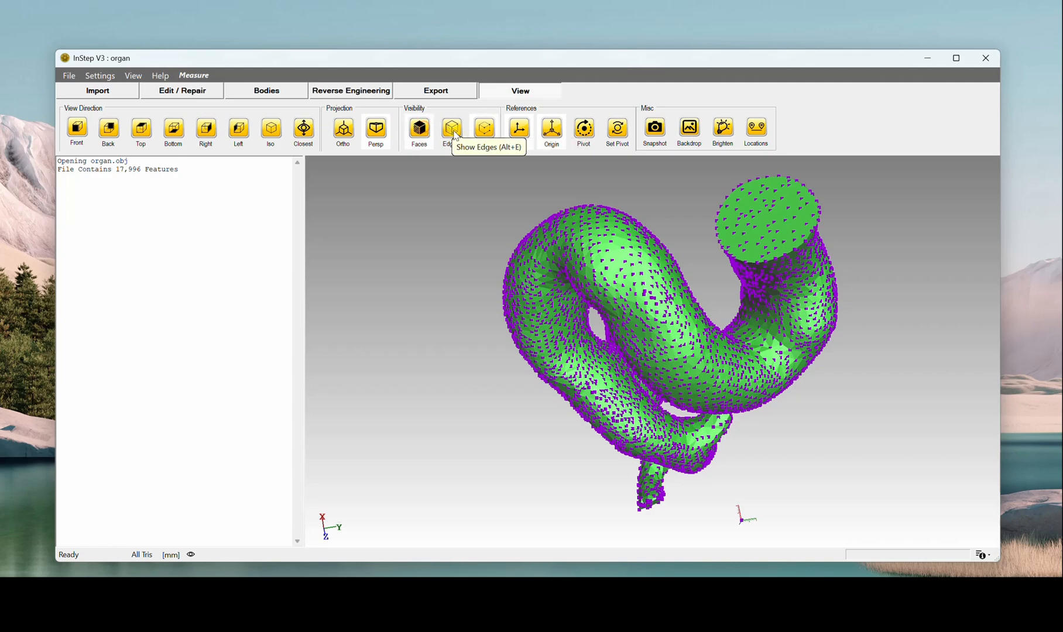
pyautogui.click(484, 130)
pyautogui.click(458, 140)
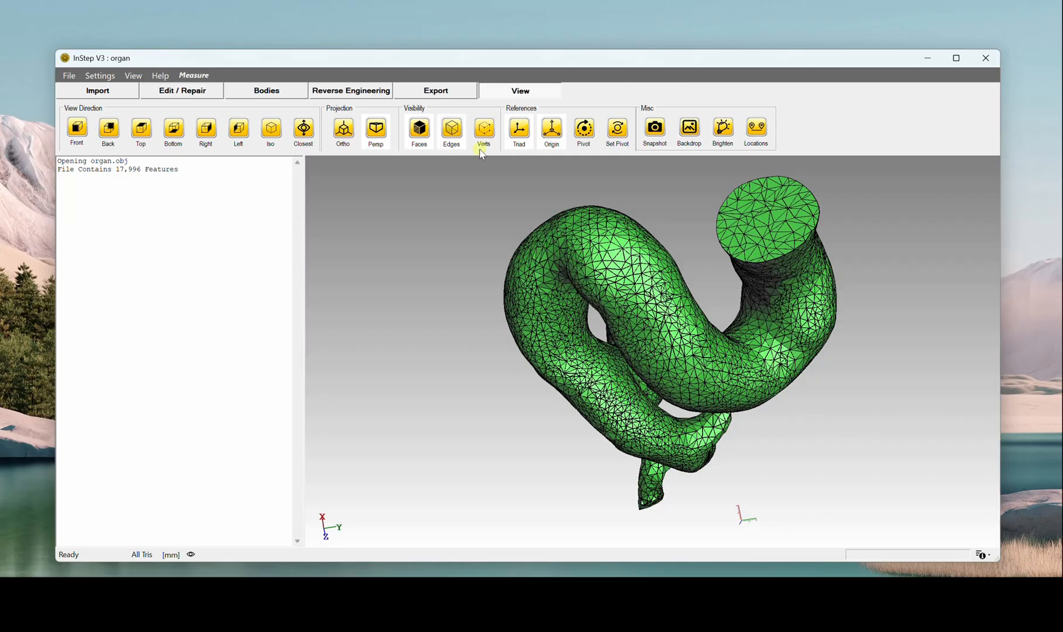
# Step: Check the organ mesh's area, volume and coordinate ranges in its information window, and close the window
pyautogui.moveTo(738, 345); pyautogui.dragTo(729, 305, button='middle')
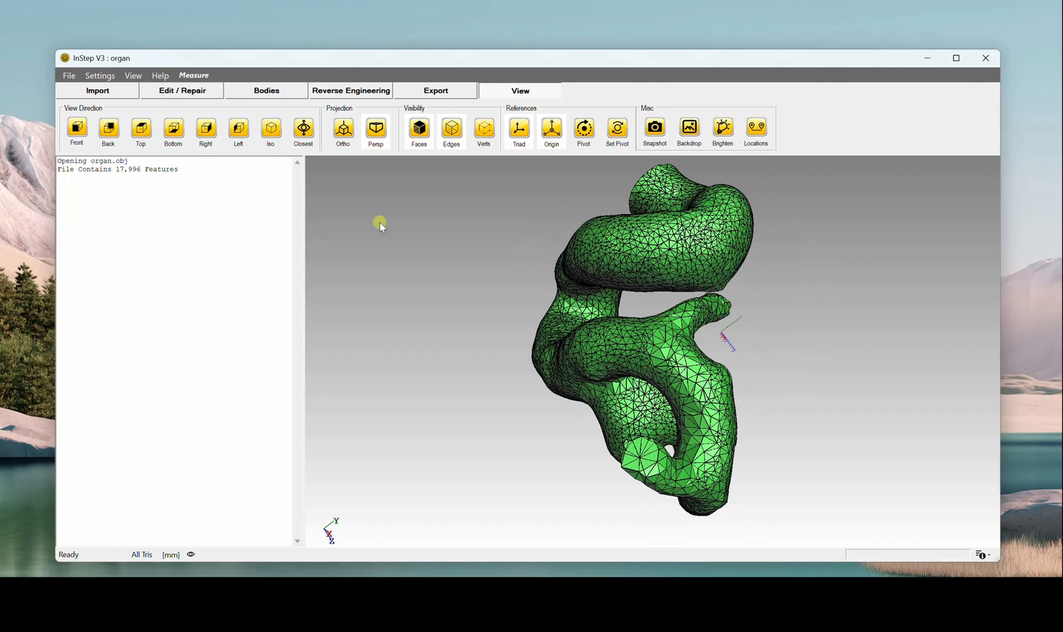
pyautogui.moveTo(611, 303); pyautogui.dragTo(592, 357, button='middle')
pyautogui.scroll(5, 593, 357)
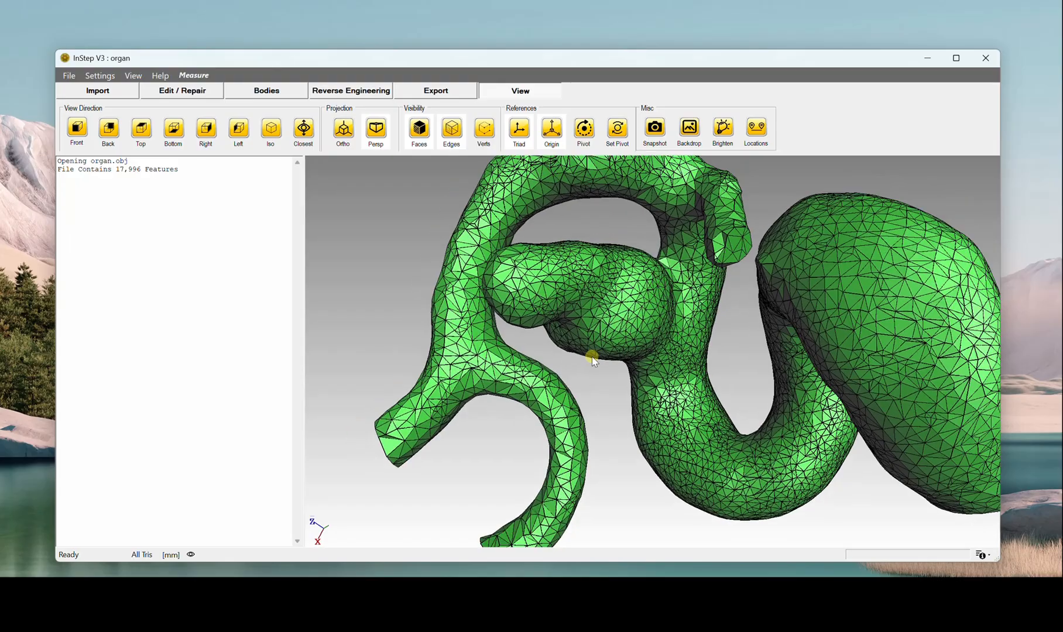
pyautogui.scroll(-1, 593, 356)
pyautogui.click(97, 91)
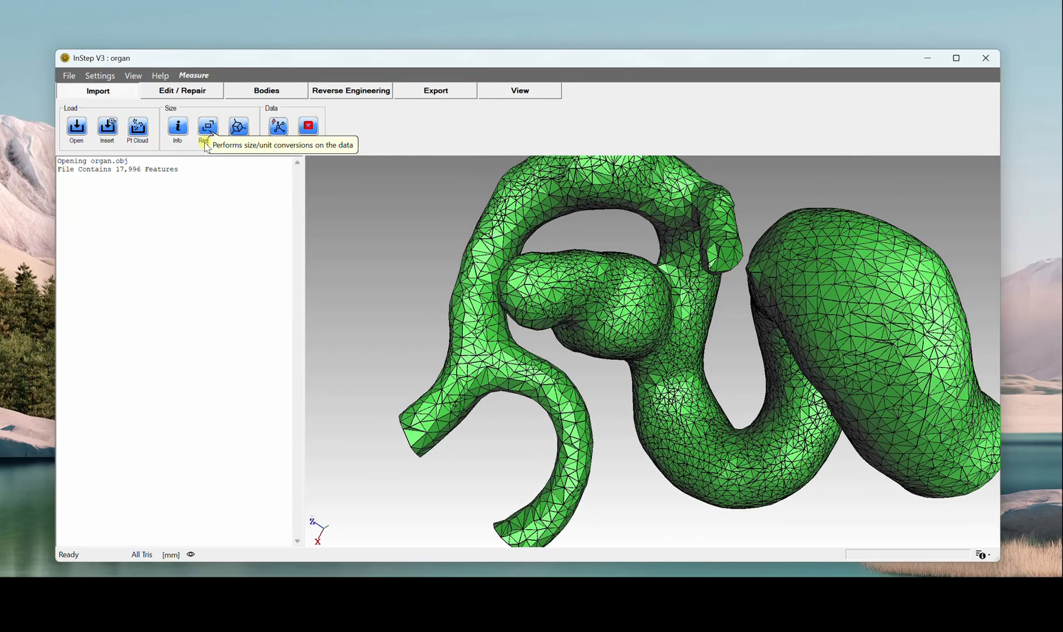
pyautogui.click(181, 128)
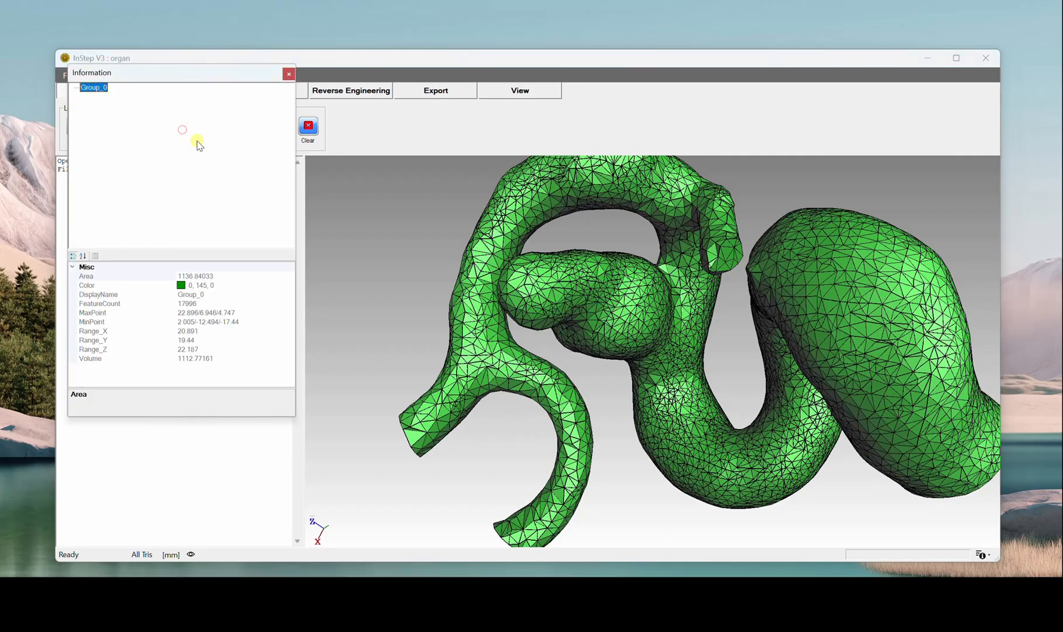
pyautogui.moveTo(176, 74); pyautogui.dragTo(335, 160)
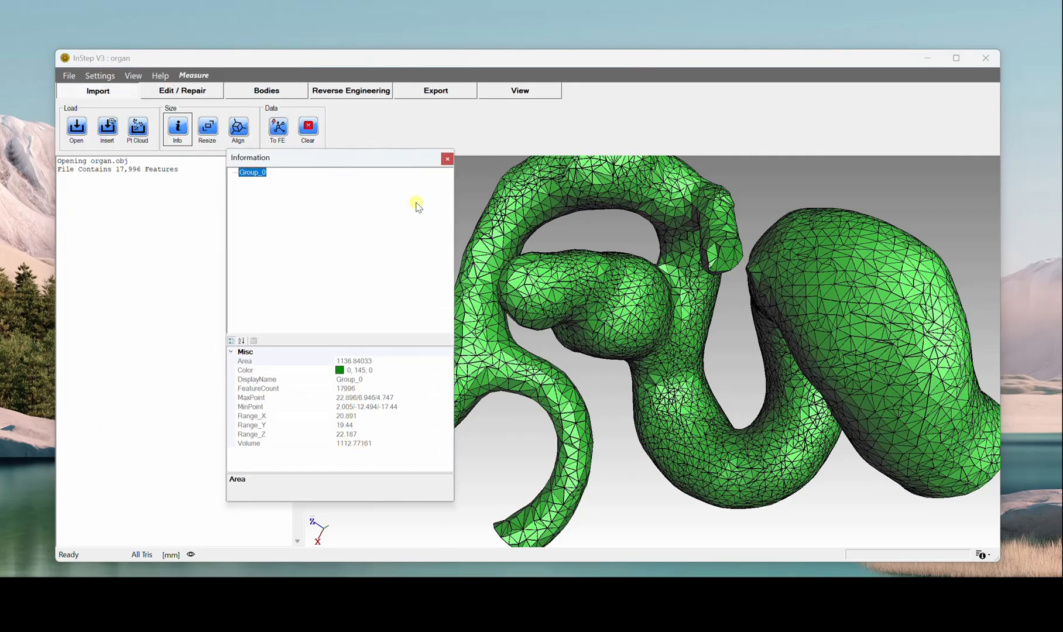
pyautogui.click(447, 159)
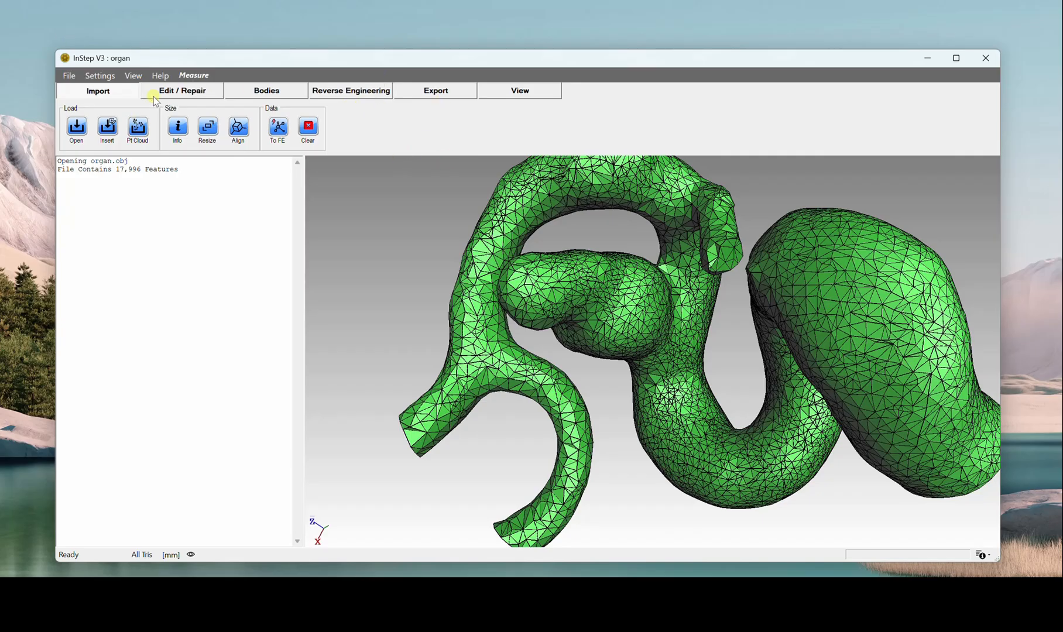
# Step: Try deleting a small patch of facets from the flat end cap of the thickest tube, and cancel the facet edit
pyautogui.click(179, 93)
pyautogui.moveTo(582, 377); pyautogui.dragTo(612, 324, button='middle')
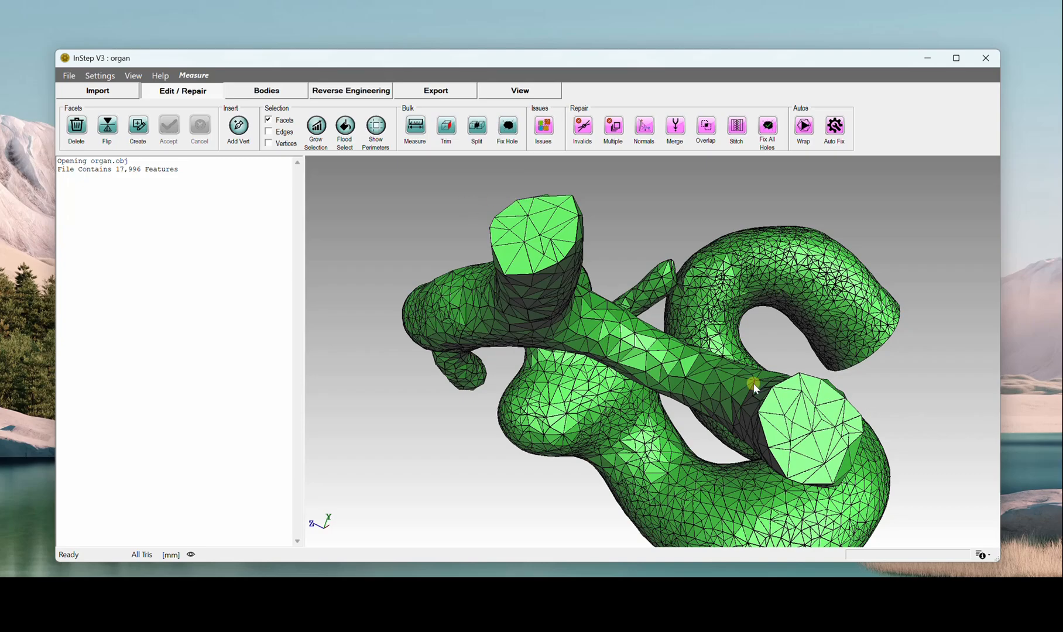
pyautogui.moveTo(754, 385); pyautogui.dragTo(713, 376, button='middle')
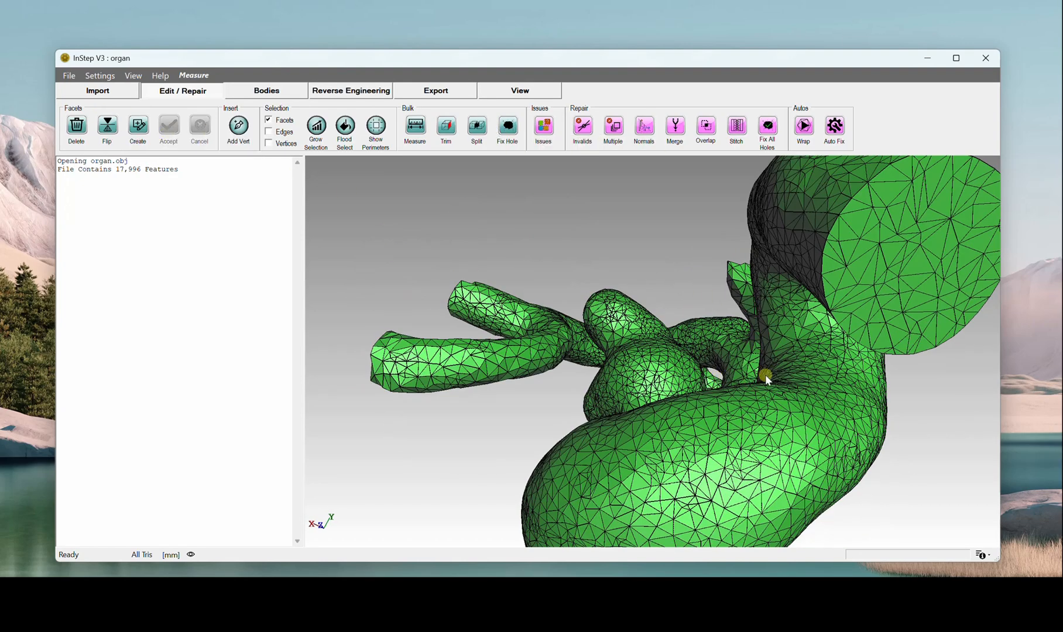
pyautogui.scroll(1, 765, 375)
pyautogui.scroll(-5, 765, 375)
pyautogui.moveTo(744, 363); pyautogui.dragTo(712, 373, button='middle')
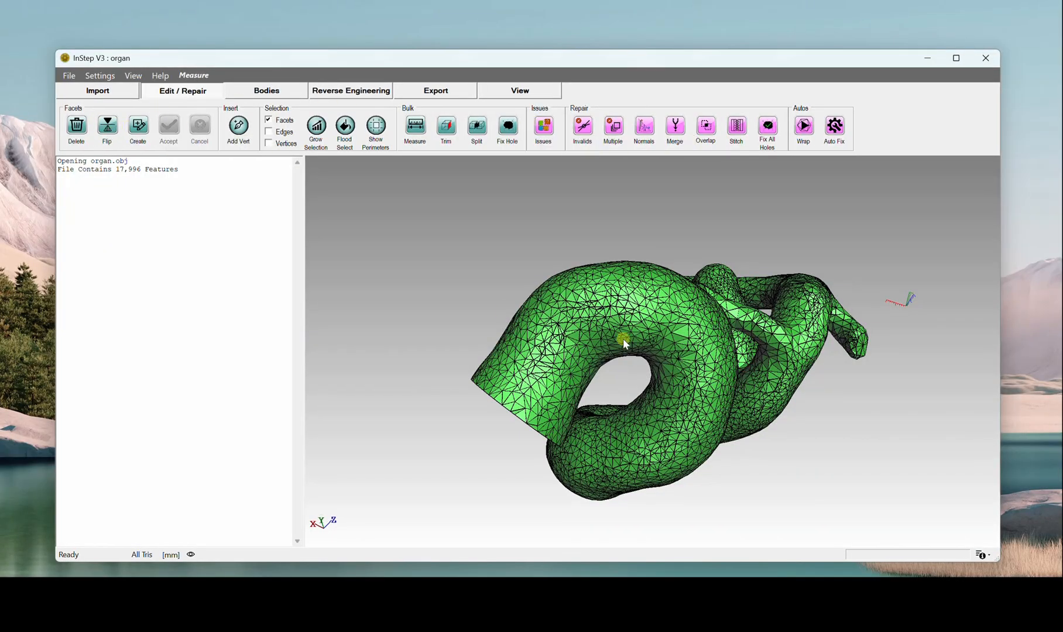
pyautogui.moveTo(623, 338); pyautogui.dragTo(599, 245, button='middle')
pyautogui.scroll(5, 584, 253)
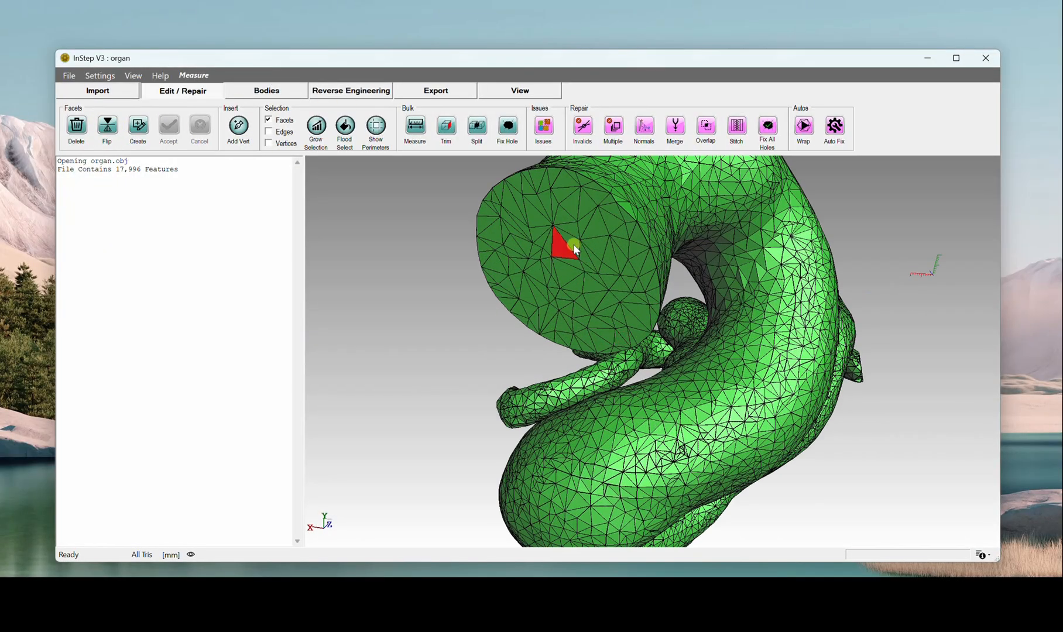
pyautogui.click(79, 124)
pyautogui.moveTo(566, 239)
pyautogui.mouseDown(button='middle')
pyautogui.moveTo(563, 253)
pyautogui.moveTo(571, 240)
pyautogui.mouseUp(button='middle')
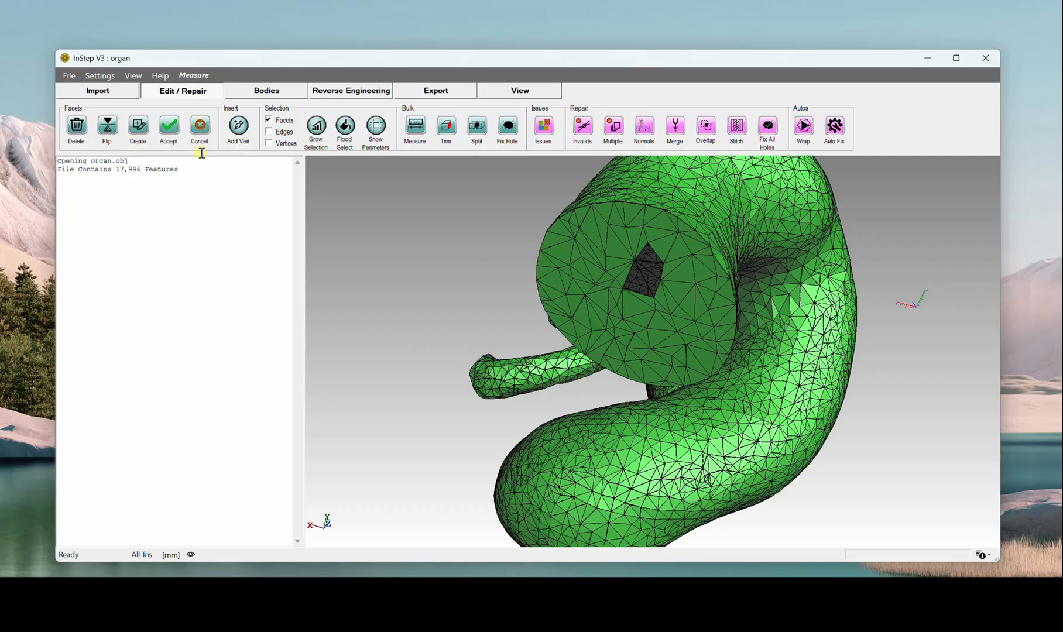
pyautogui.click(205, 131)
pyautogui.moveTo(679, 341); pyautogui.dragTo(527, 256)
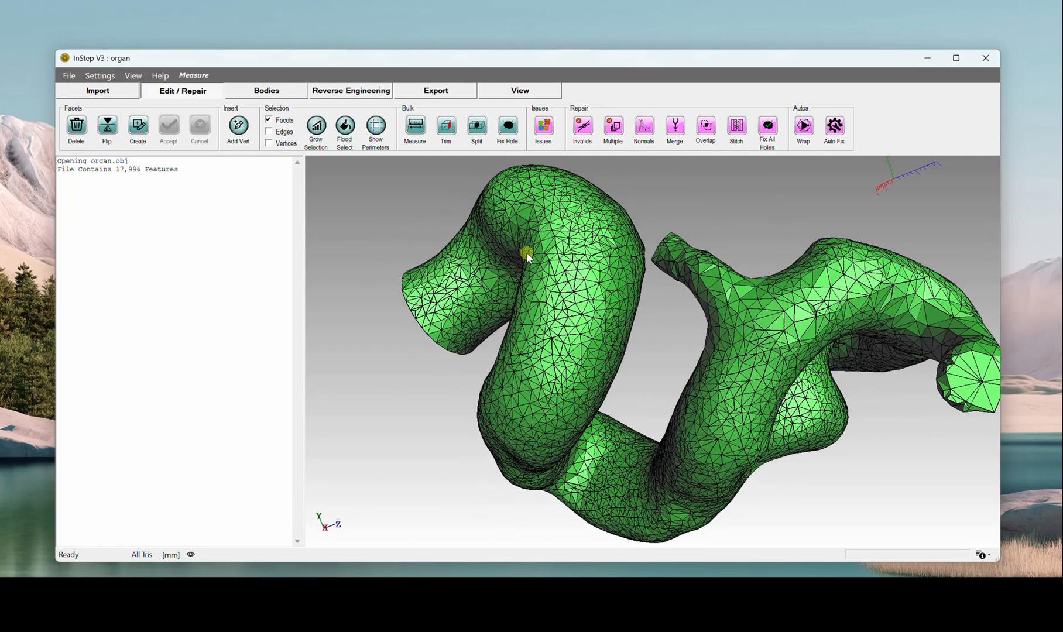
pyautogui.moveTo(598, 292); pyautogui.dragTo(641, 291)
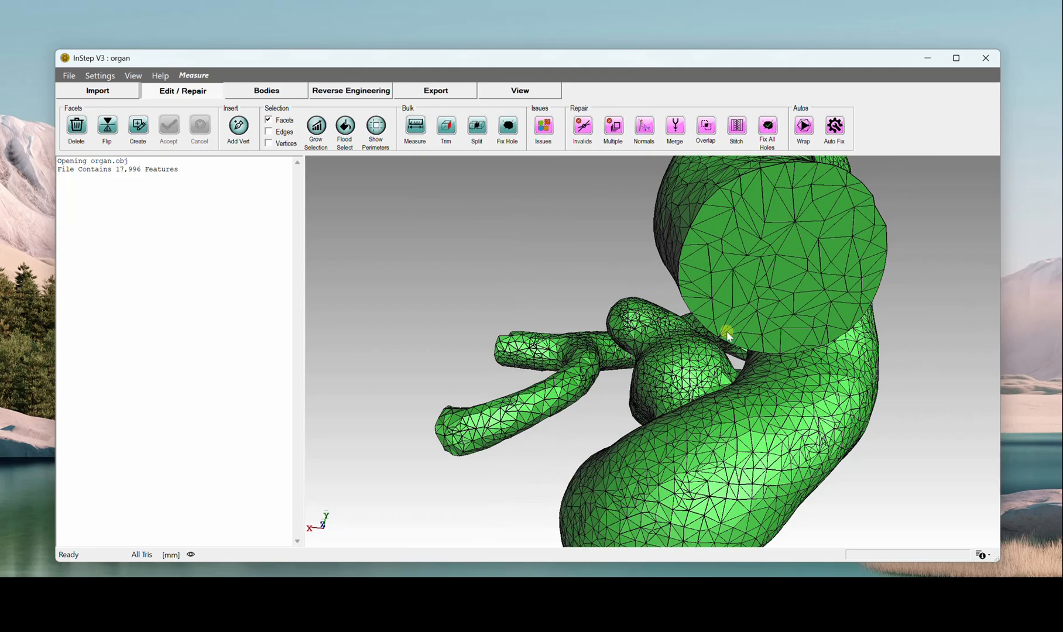
pyautogui.scroll(3, 714, 362)
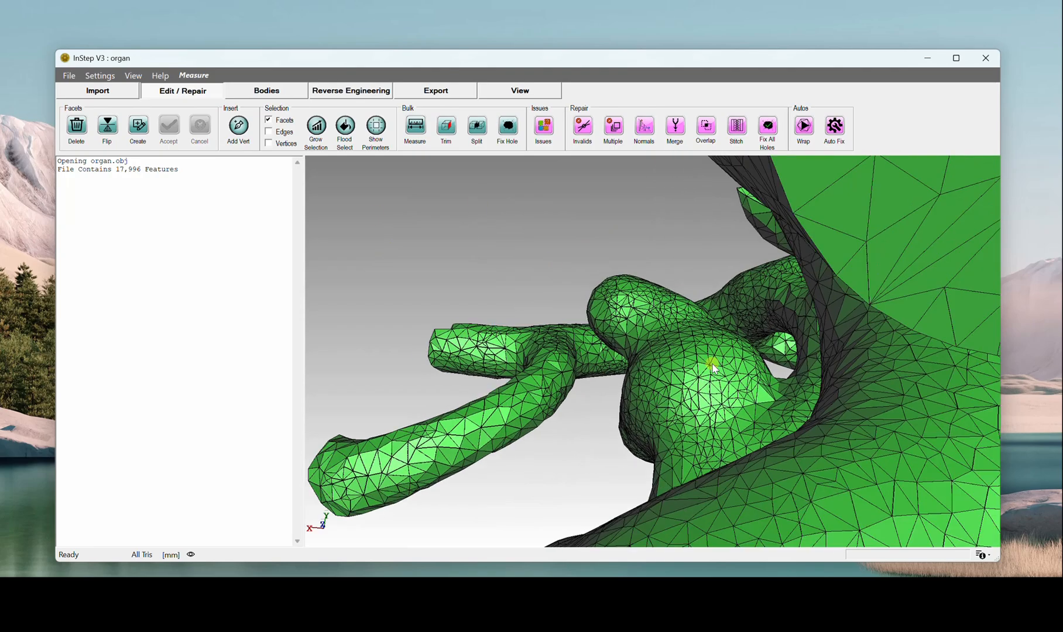
pyautogui.scroll(-8, 714, 362)
pyautogui.moveTo(714, 363); pyautogui.dragTo(675, 370, button='middle')
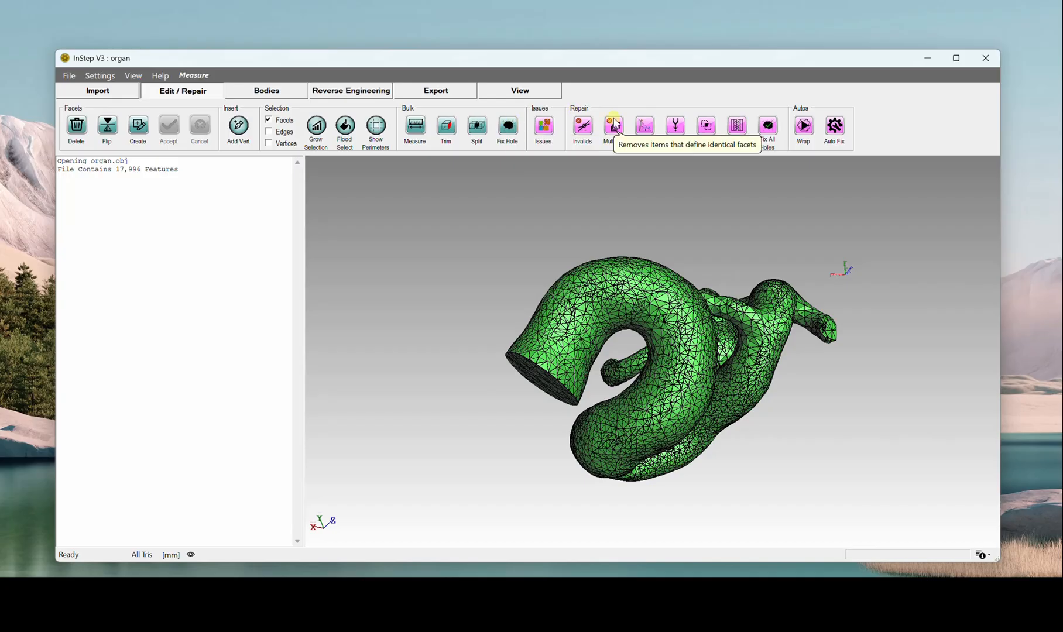
# Step: Examine the organ mesh from several sides, including the flat end cap of the thickest tube and the thin branches
pyautogui.moveTo(724, 332); pyautogui.dragTo(715, 329, button='middle')
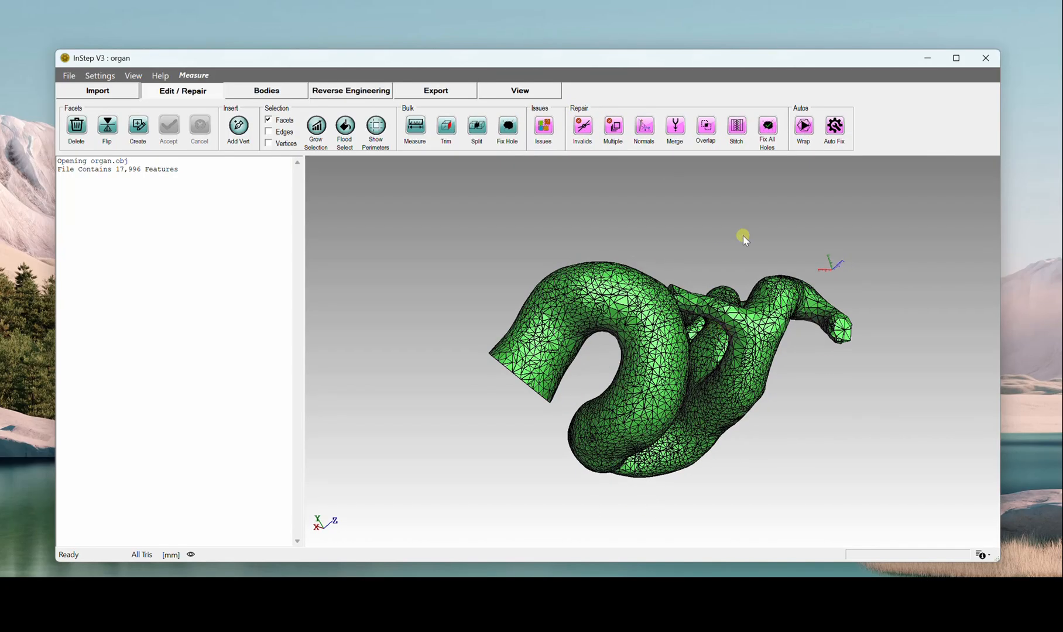
pyautogui.click(767, 128)
pyautogui.moveTo(692, 307); pyautogui.dragTo(856, 205, button='middle')
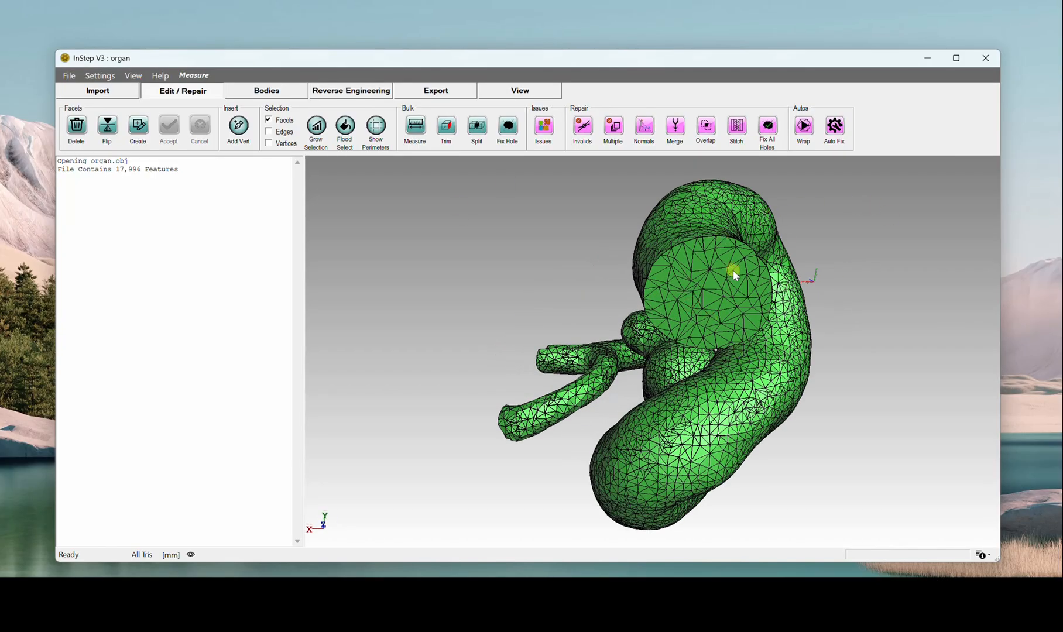
pyautogui.moveTo(732, 270); pyautogui.dragTo(723, 271, button='middle')
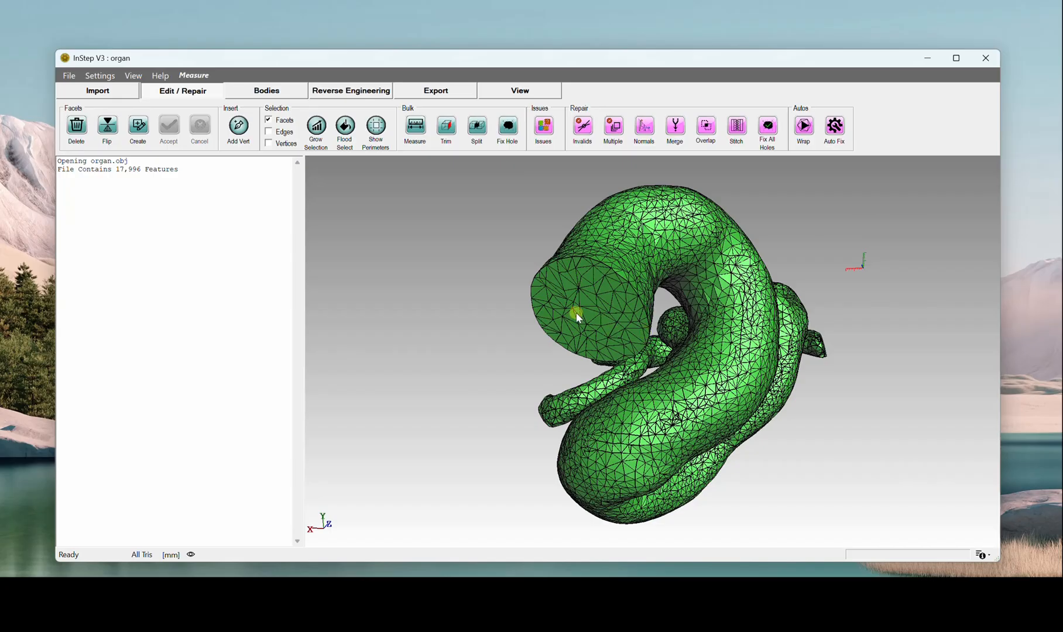
pyautogui.moveTo(778, 393); pyautogui.dragTo(725, 397)
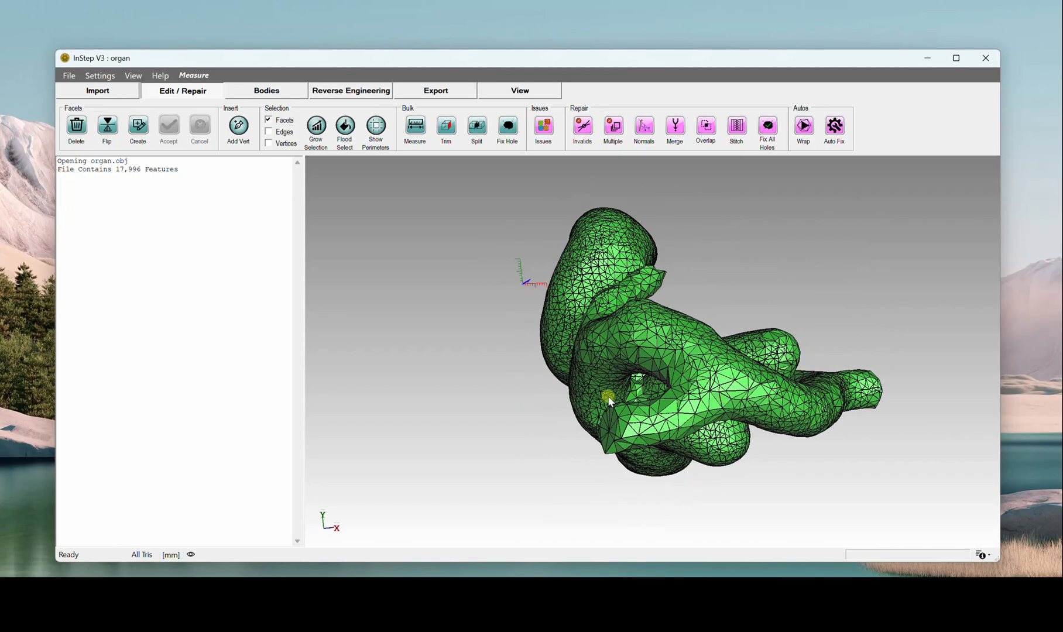
pyautogui.moveTo(743, 354); pyautogui.dragTo(735, 336)
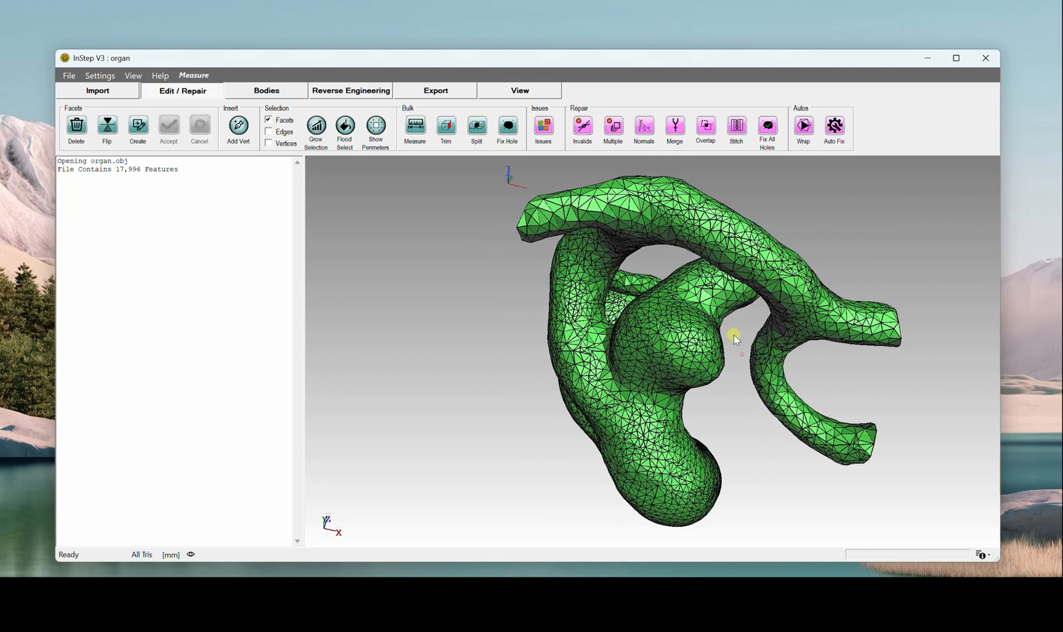
# Step: Preview simplifying all bodies of the organ mesh with the Absolute size method and a target size of 5000
pyautogui.click(259, 92)
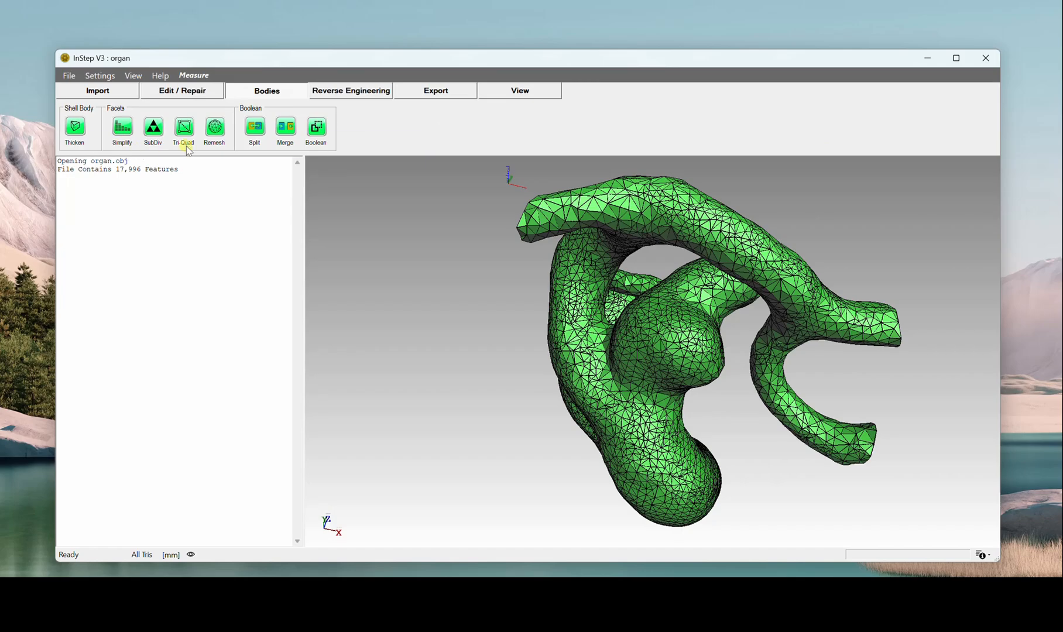
pyautogui.moveTo(813, 457); pyautogui.dragTo(762, 454)
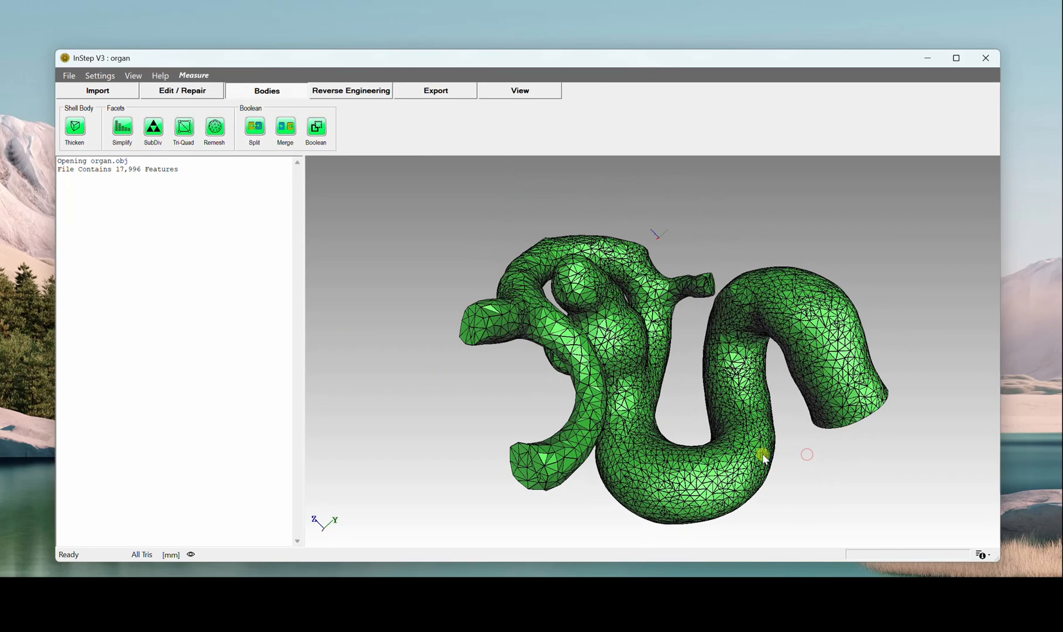
pyautogui.scroll(3, 641, 409)
pyautogui.scroll(-3, 640, 409)
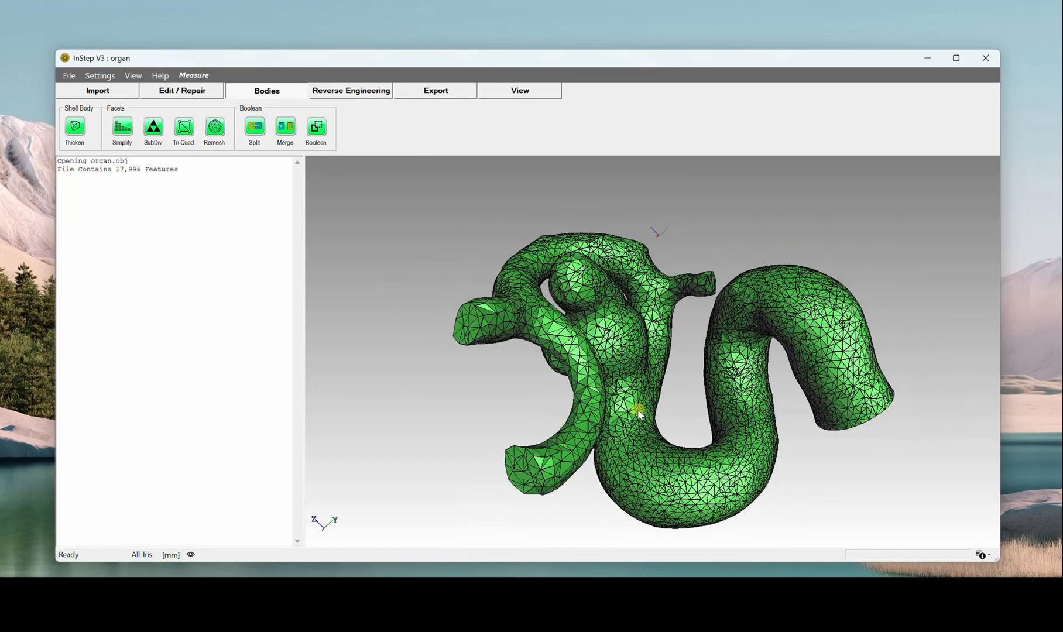
pyautogui.moveTo(638, 411); pyautogui.dragTo(686, 350)
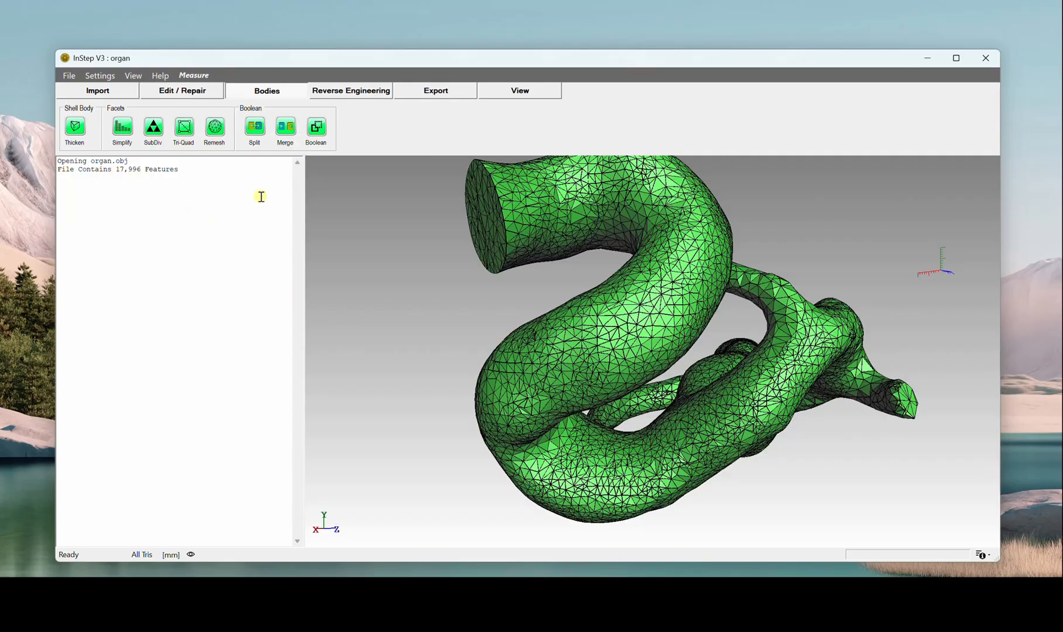
pyautogui.click(117, 130)
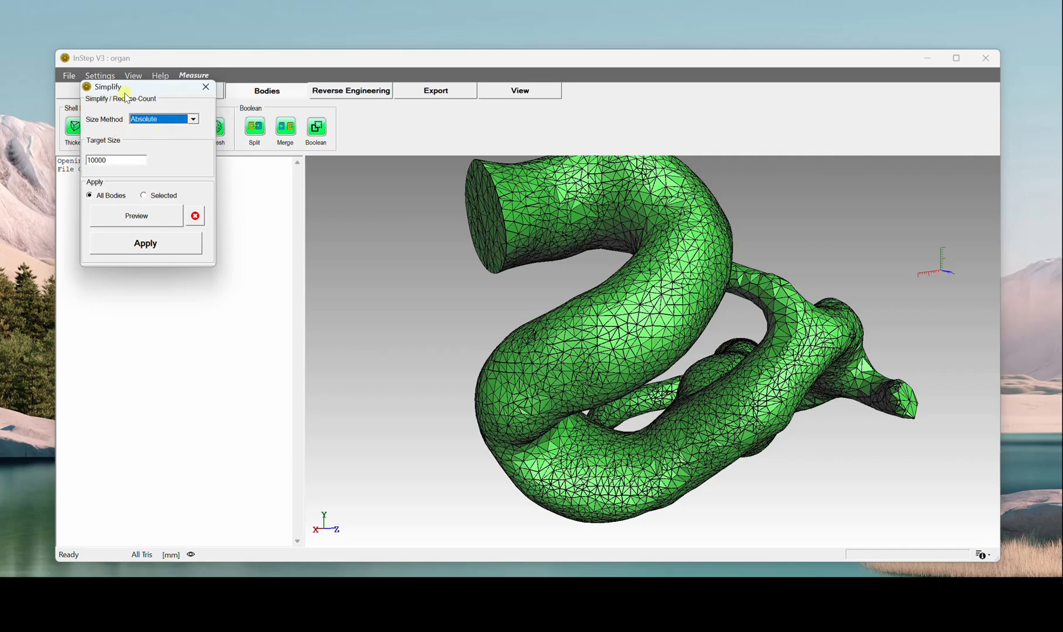
pyautogui.moveTo(125, 96); pyautogui.dragTo(340, 277)
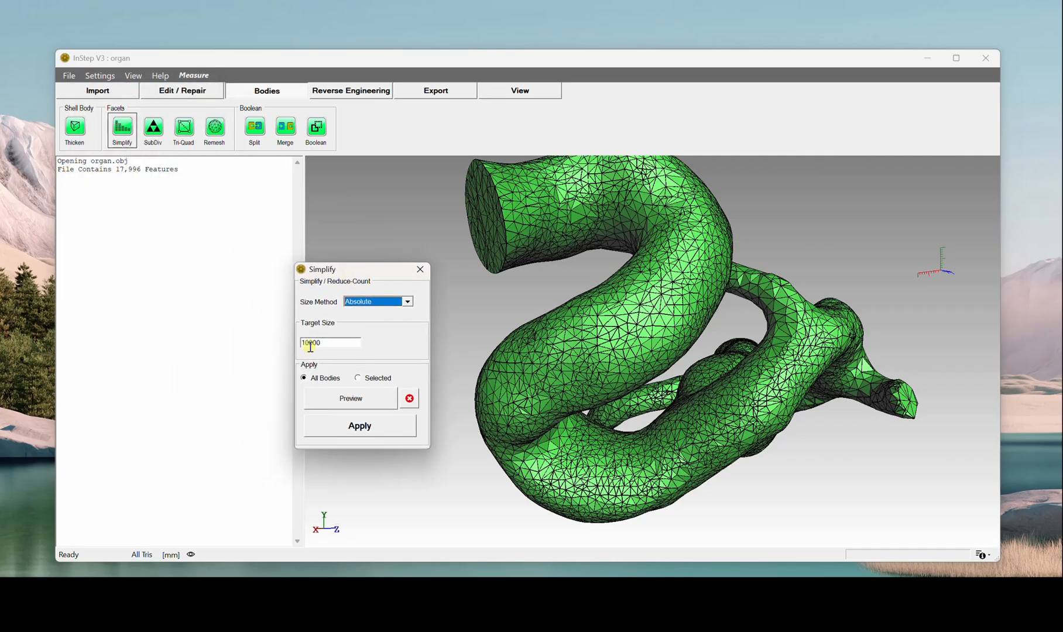
pyautogui.moveTo(309, 343); pyautogui.dragTo(301, 344)
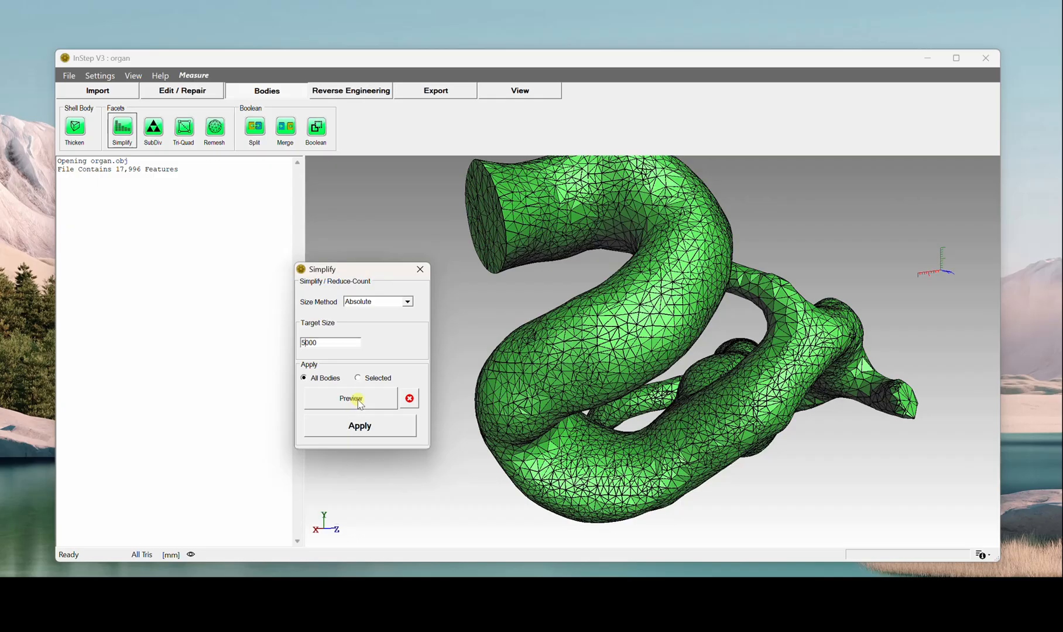
pyautogui.click(359, 400)
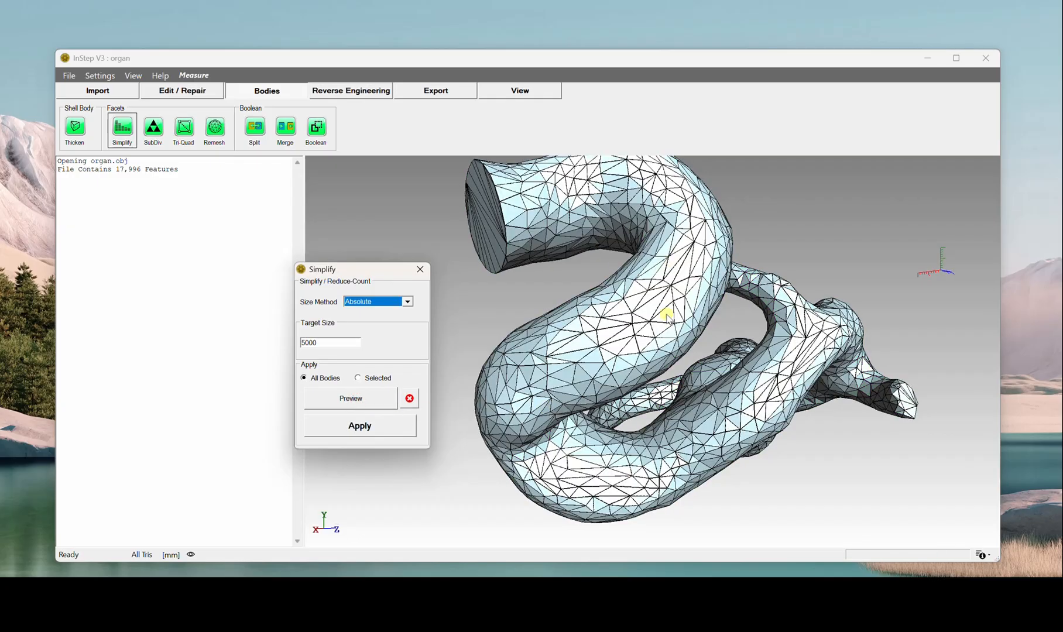
# Step: Check the simplified preview from several sides, apply the simplification to all bodies, and close the Simplify window
pyautogui.moveTo(668, 317); pyautogui.dragTo(537, 312, button='middle')
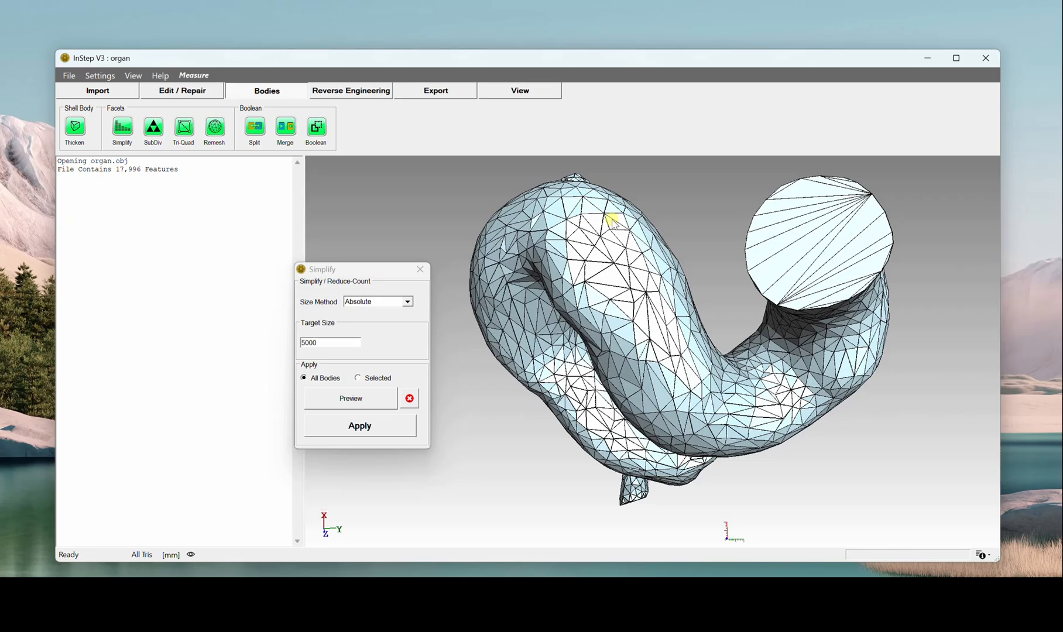
pyautogui.moveTo(681, 281); pyautogui.dragTo(637, 369, button='middle')
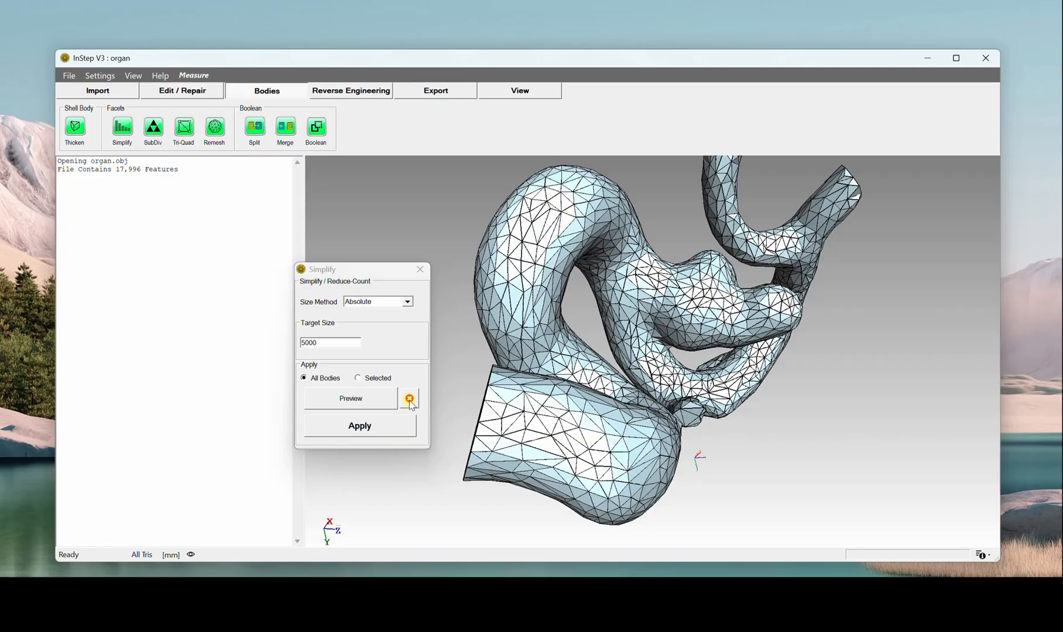
pyautogui.moveTo(508, 428); pyautogui.dragTo(636, 367, button='middle')
pyautogui.click(356, 428)
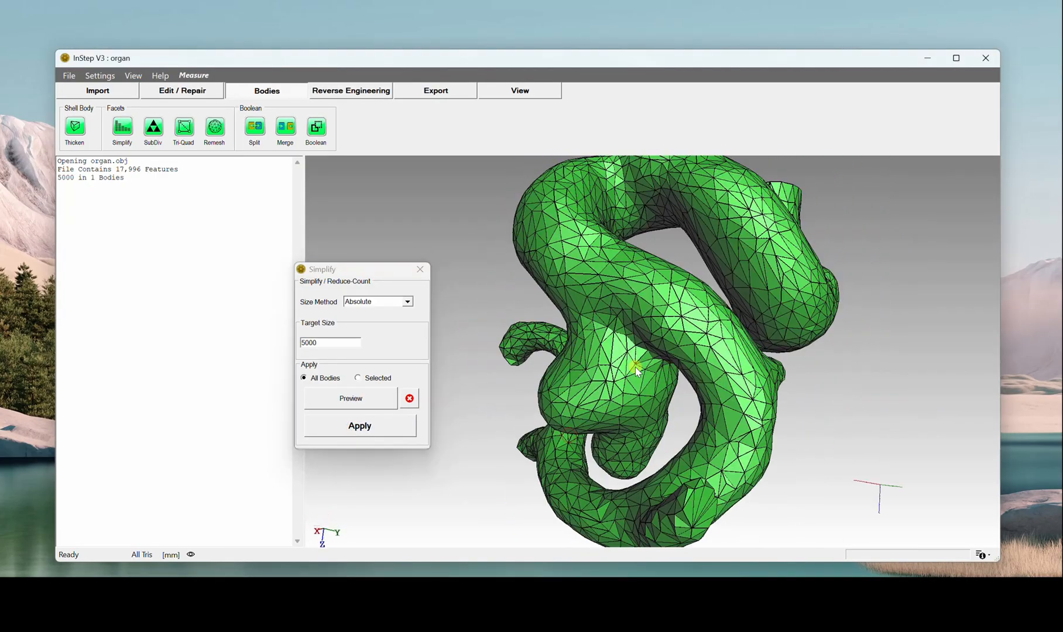
pyautogui.click(420, 270)
# Step: Bring up the reverse engineering tools and examine the simplified organ mesh's facets from several sides and close up
pyautogui.moveTo(568, 345); pyautogui.dragTo(527, 346, button='middle')
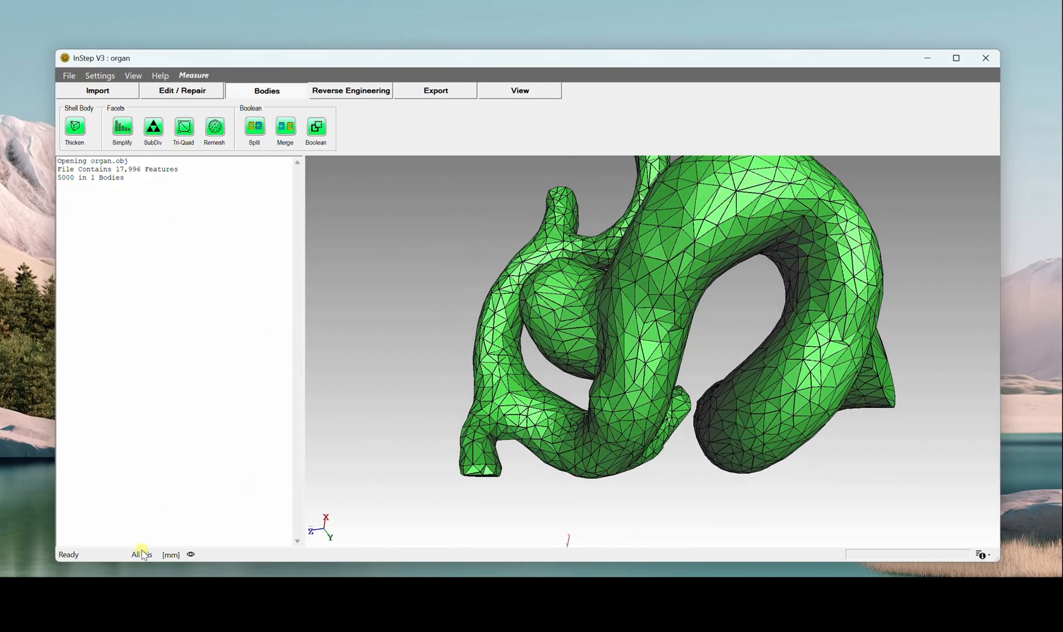
pyautogui.moveTo(141, 555)
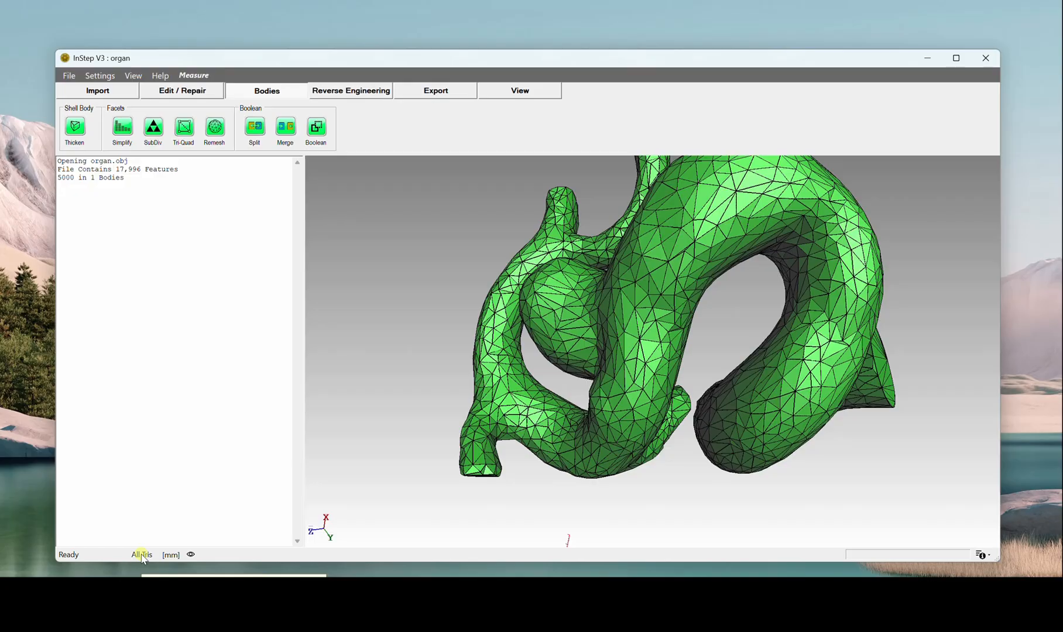
pyautogui.moveTo(559, 400); pyautogui.dragTo(650, 393)
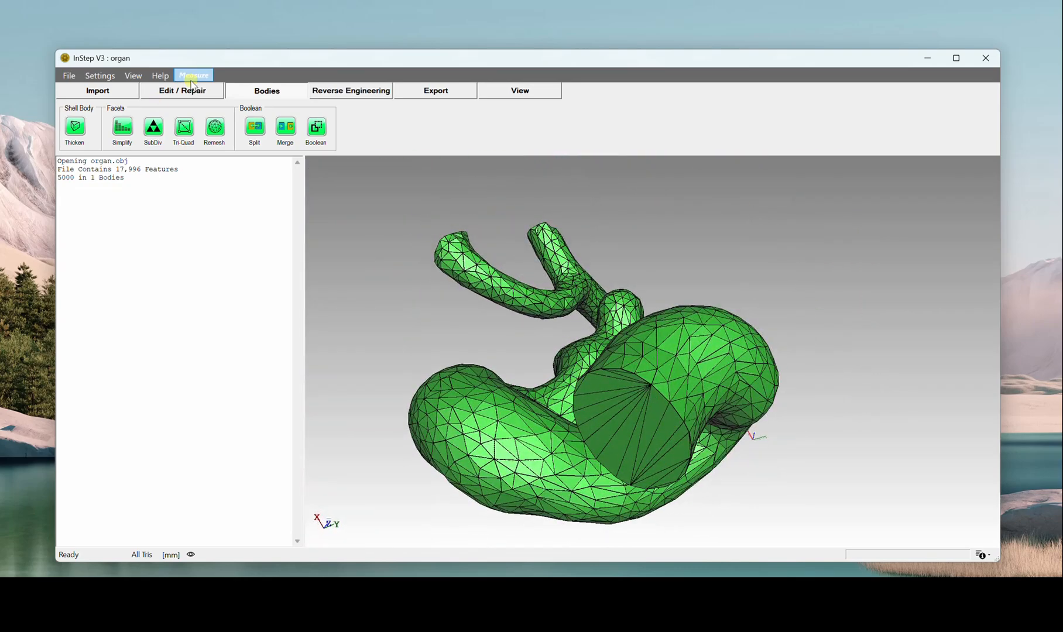
pyautogui.click(358, 93)
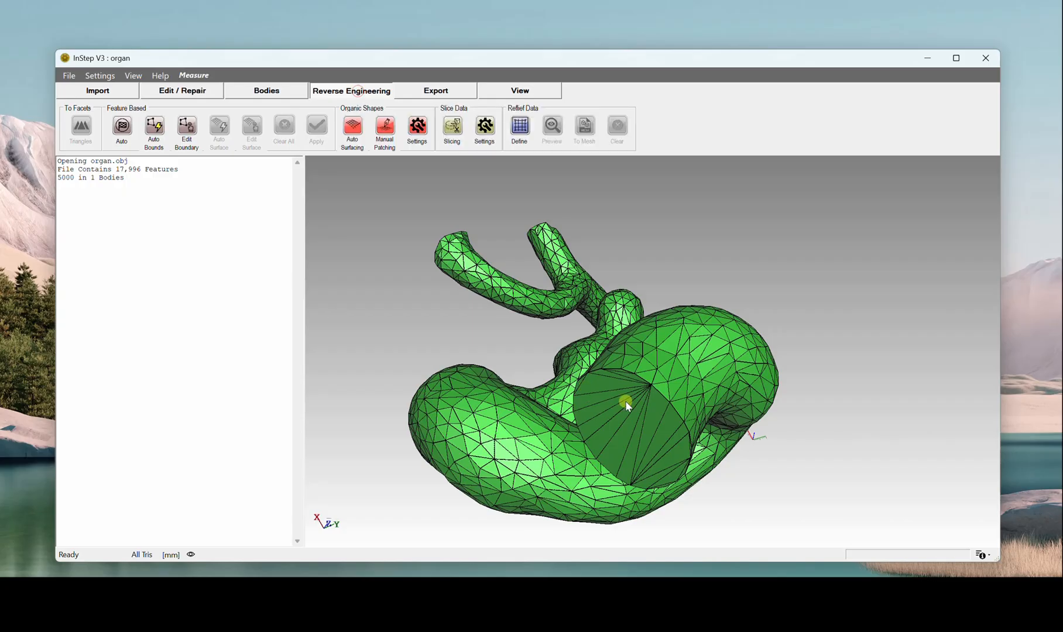
pyautogui.moveTo(627, 399); pyautogui.dragTo(574, 382)
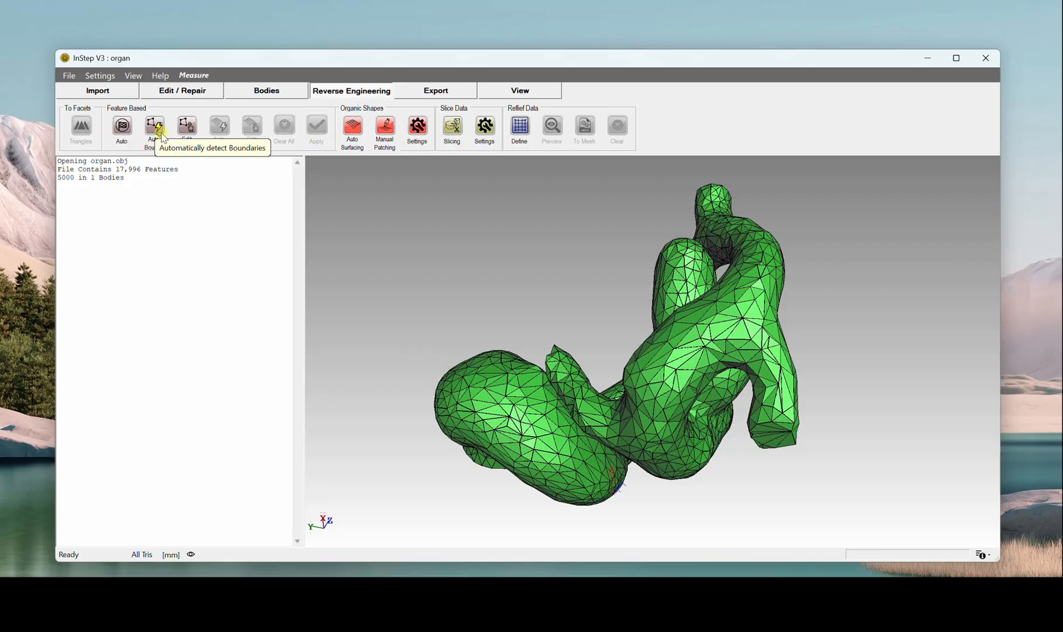
pyautogui.moveTo(721, 305); pyautogui.dragTo(567, 287, button='middle')
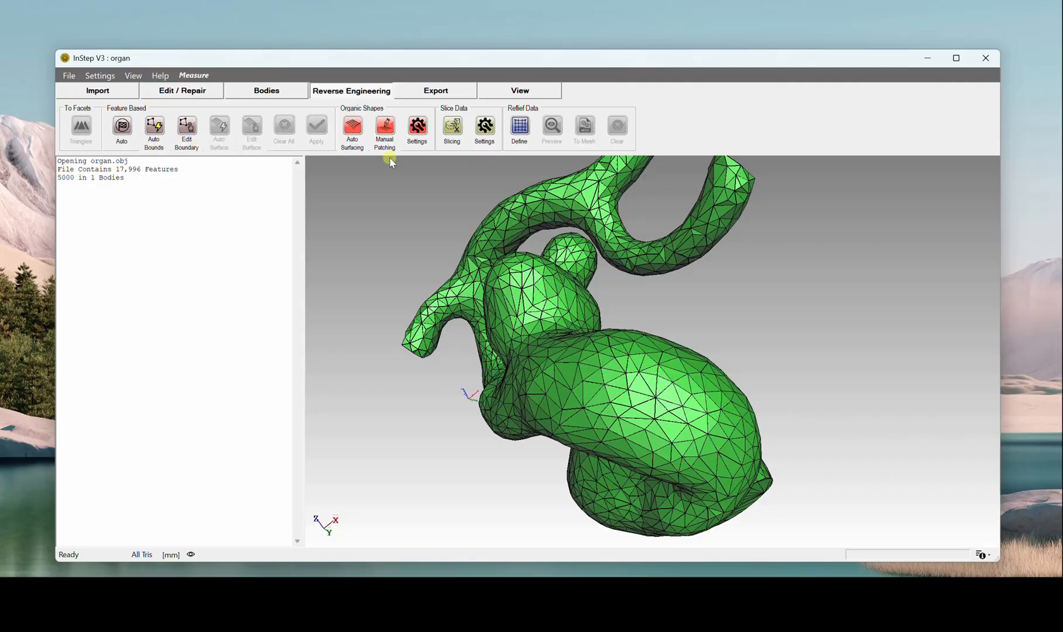
pyautogui.moveTo(658, 391); pyautogui.dragTo(579, 373, button='middle')
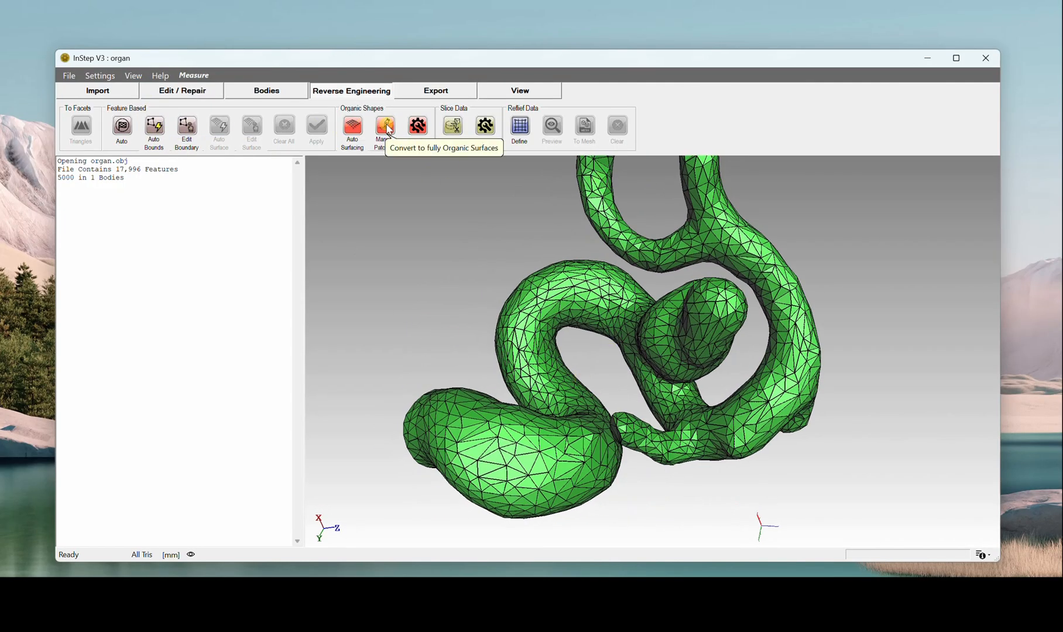
pyautogui.moveTo(456, 225); pyautogui.dragTo(633, 287, button='middle')
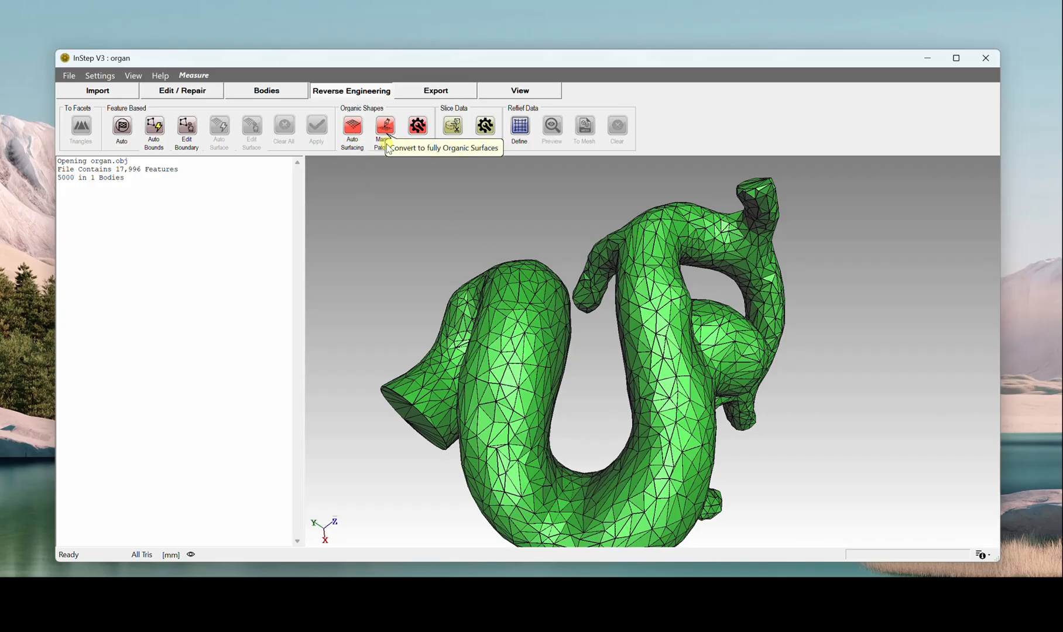
pyautogui.moveTo(593, 334); pyautogui.dragTo(582, 299)
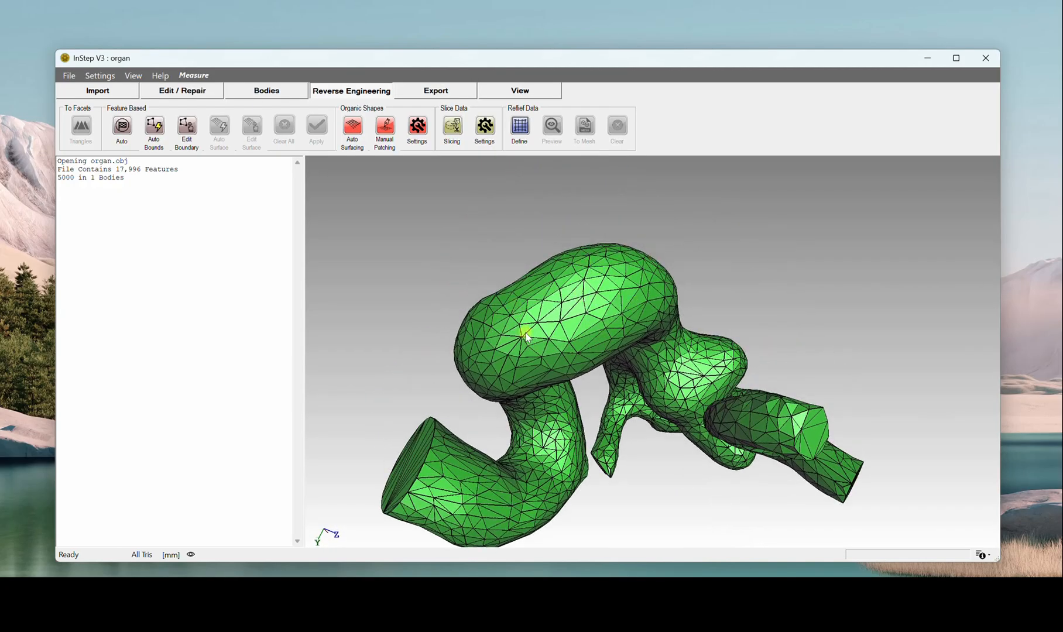
pyautogui.moveTo(538, 335); pyautogui.dragTo(588, 318)
pyautogui.scroll(2, 588, 319)
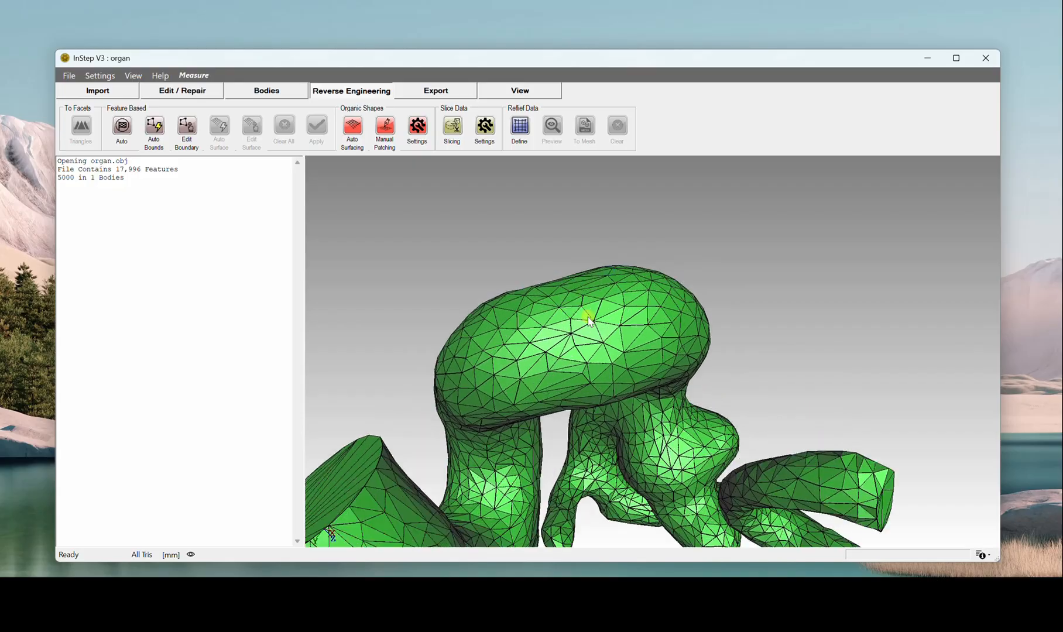
pyautogui.scroll(1, 589, 319)
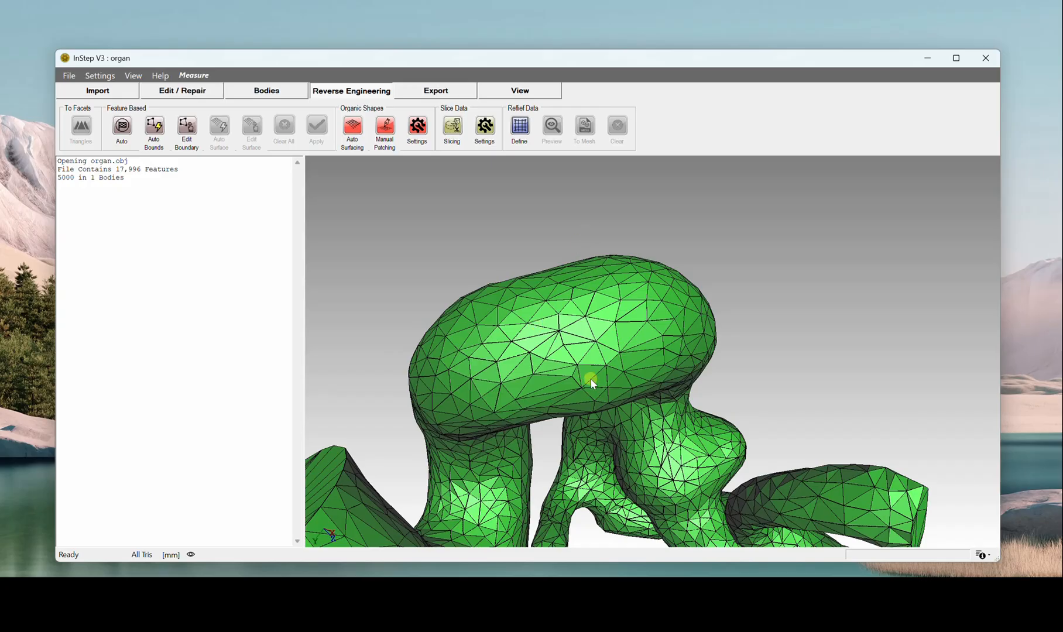
pyautogui.moveTo(590, 370); pyautogui.dragTo(609, 342, button='middle')
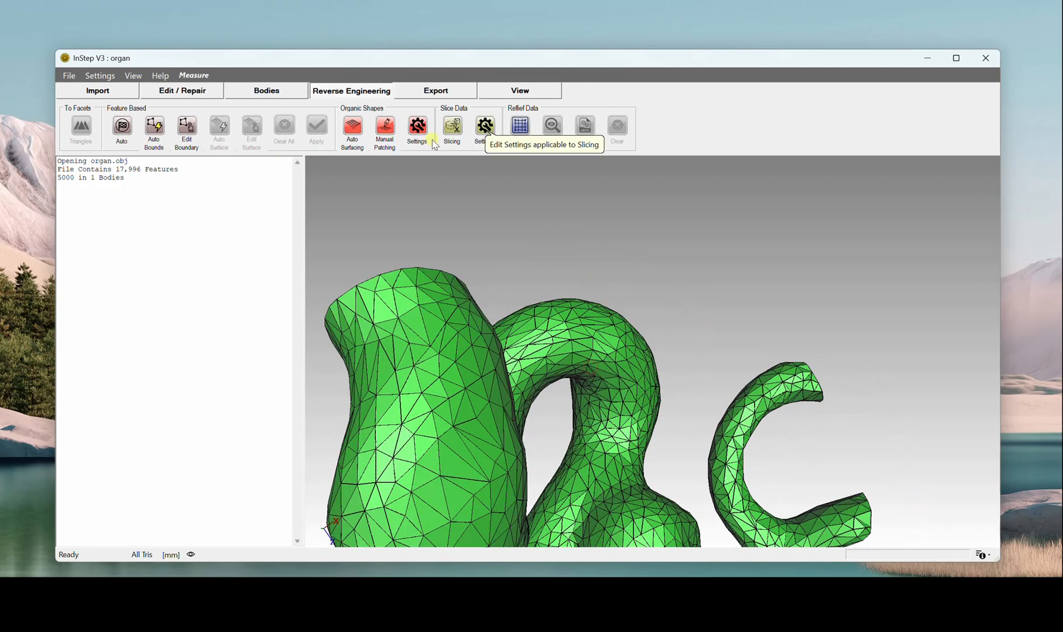
# Step: Open Auto Surfacing for organic shapes and set the seed mesh patch count to 665
pyautogui.click(350, 127)
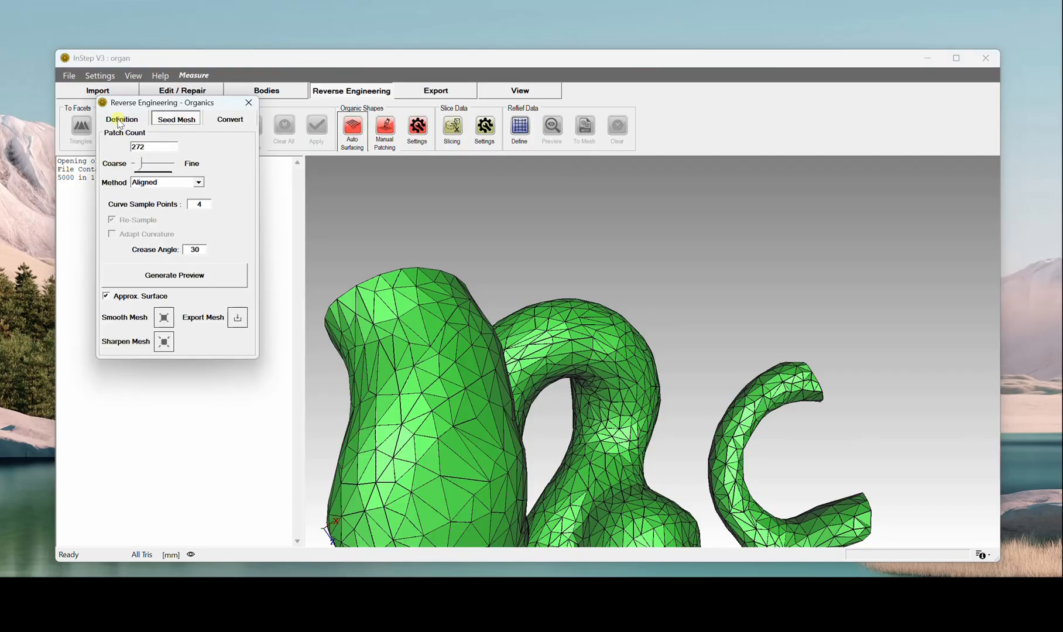
pyautogui.moveTo(495, 337); pyautogui.dragTo(501, 292, button='middle')
pyautogui.scroll(4, 511, 350)
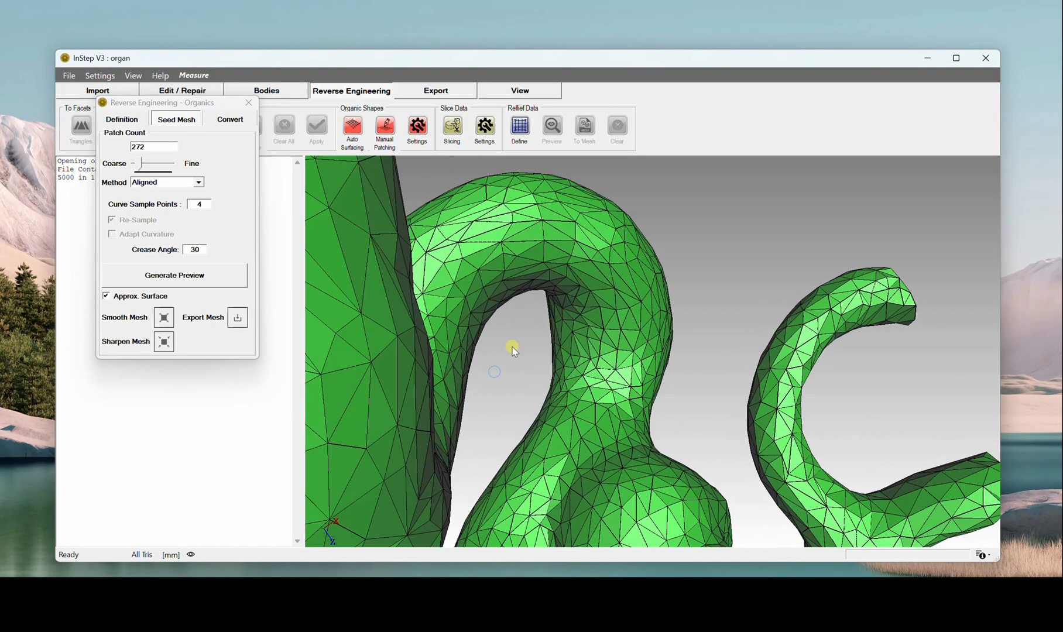
pyautogui.scroll(-7, 512, 350)
pyautogui.moveTo(597, 348); pyautogui.dragTo(566, 393, button='middle')
pyautogui.moveTo(578, 329); pyautogui.dragTo(612, 363, button='middle')
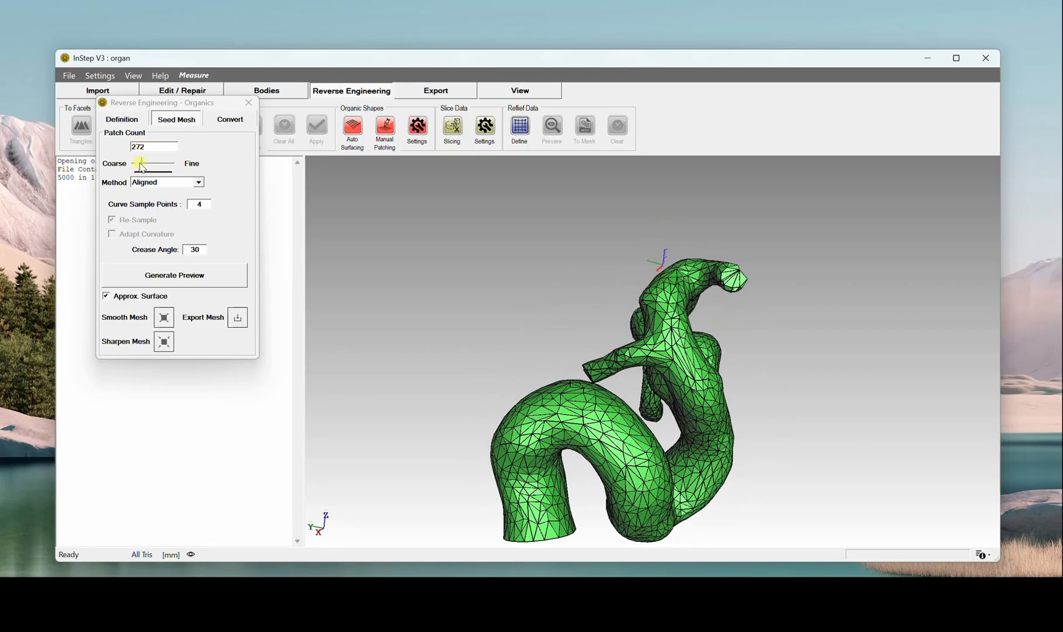
pyautogui.moveTo(141, 167); pyautogui.dragTo(148, 166)
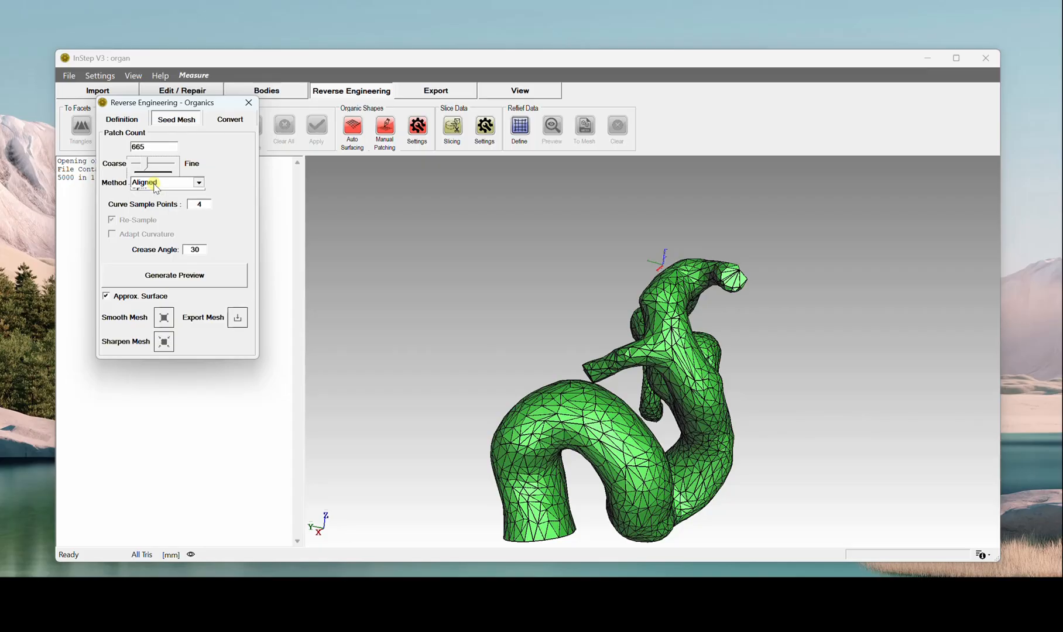
# Step: Change the seed mesh method to Sampling and generate a preview of the surface patches on the organ
pyautogui.click(156, 183)
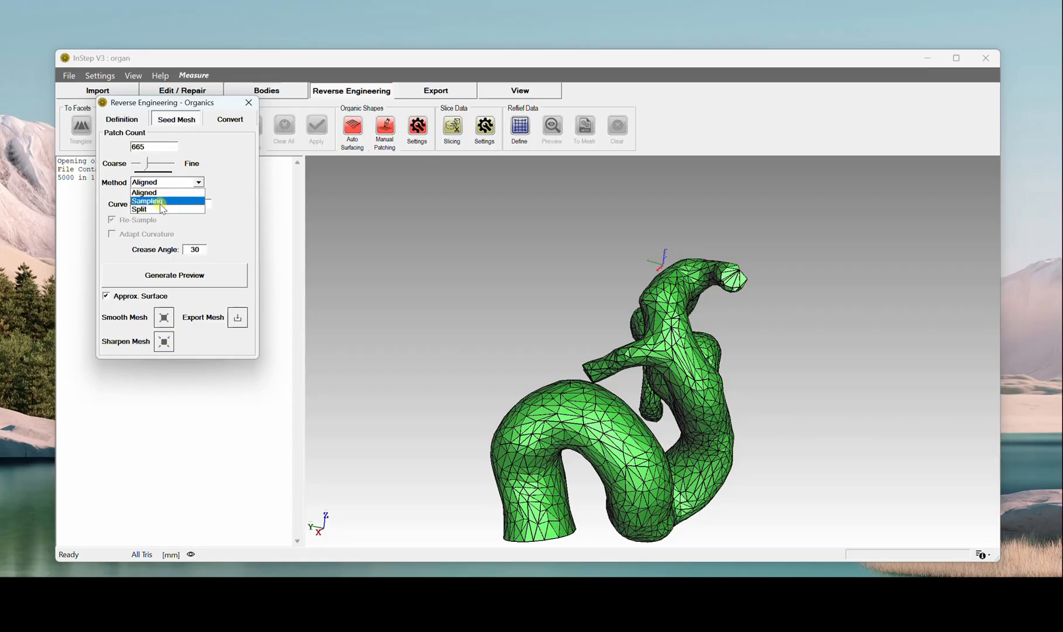
pyautogui.click(160, 202)
pyautogui.moveTo(581, 400)
pyautogui.mouseDown()
pyautogui.moveTo(580, 387)
pyautogui.moveTo(653, 399)
pyautogui.moveTo(646, 356)
pyautogui.moveTo(571, 241)
pyautogui.mouseUp()
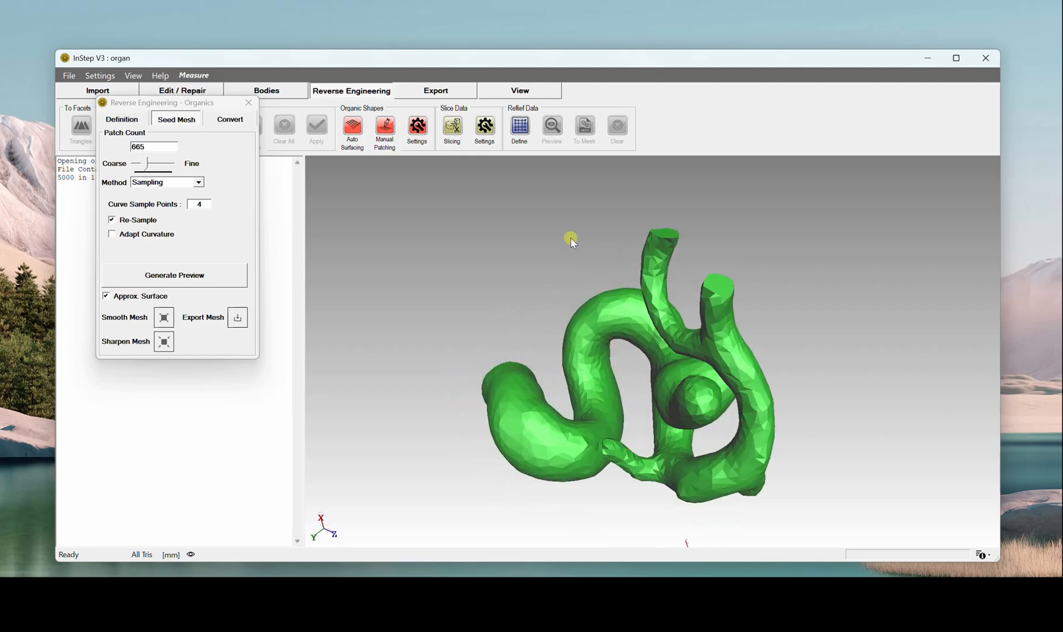
pyautogui.click(204, 283)
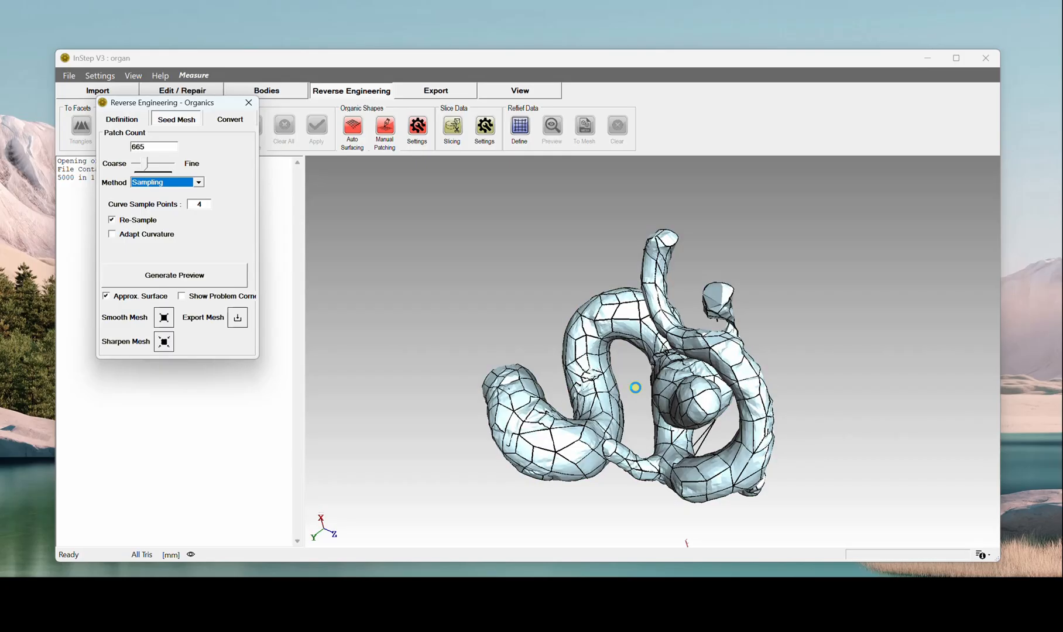
# Step: Examine the previewed surface patches on the organ from several sides and close up
pyautogui.moveTo(636, 388); pyautogui.dragTo(622, 354)
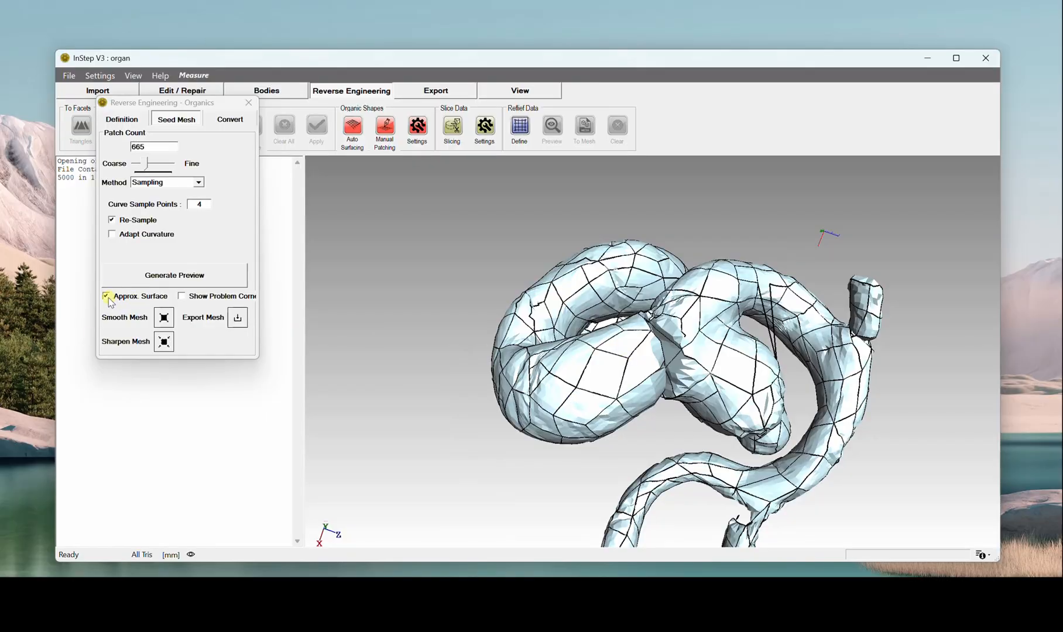
pyautogui.moveTo(675, 389); pyautogui.dragTo(656, 258)
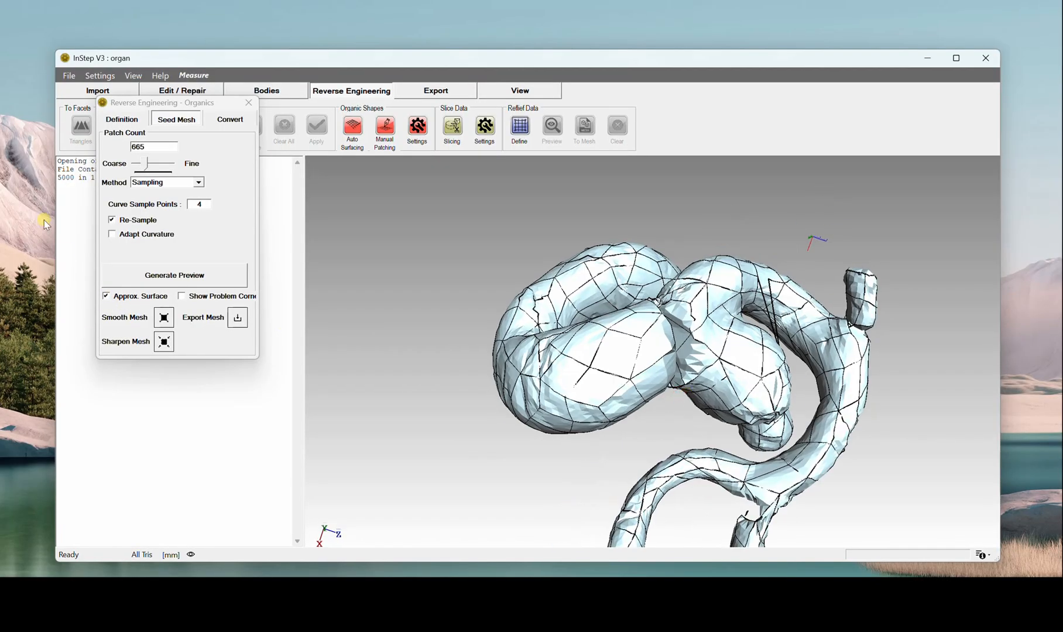
pyautogui.scroll(4, 610, 348)
pyautogui.moveTo(611, 349); pyautogui.dragTo(677, 384)
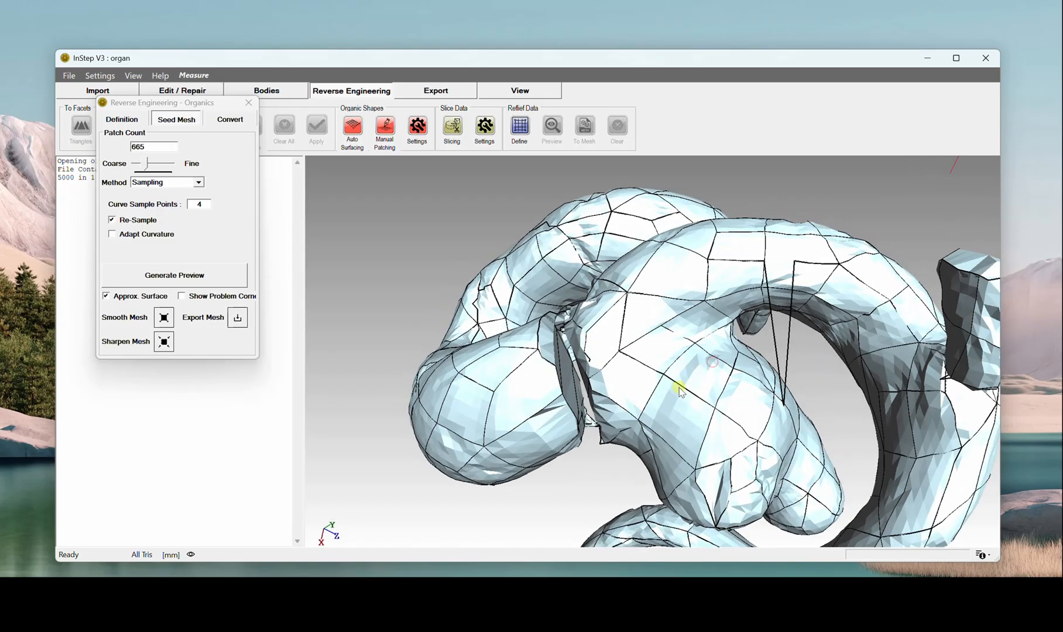
pyautogui.moveTo(613, 372); pyautogui.dragTo(656, 477)
pyautogui.moveTo(647, 354)
pyautogui.mouseDown(button='middle')
pyautogui.moveTo(641, 295)
pyautogui.moveTo(667, 294)
pyautogui.moveTo(646, 337)
pyautogui.mouseUp(button='middle')
pyautogui.scroll(2, 641, 295)
pyautogui.scroll(3, 651, 349)
pyautogui.scroll(-5, 673, 352)
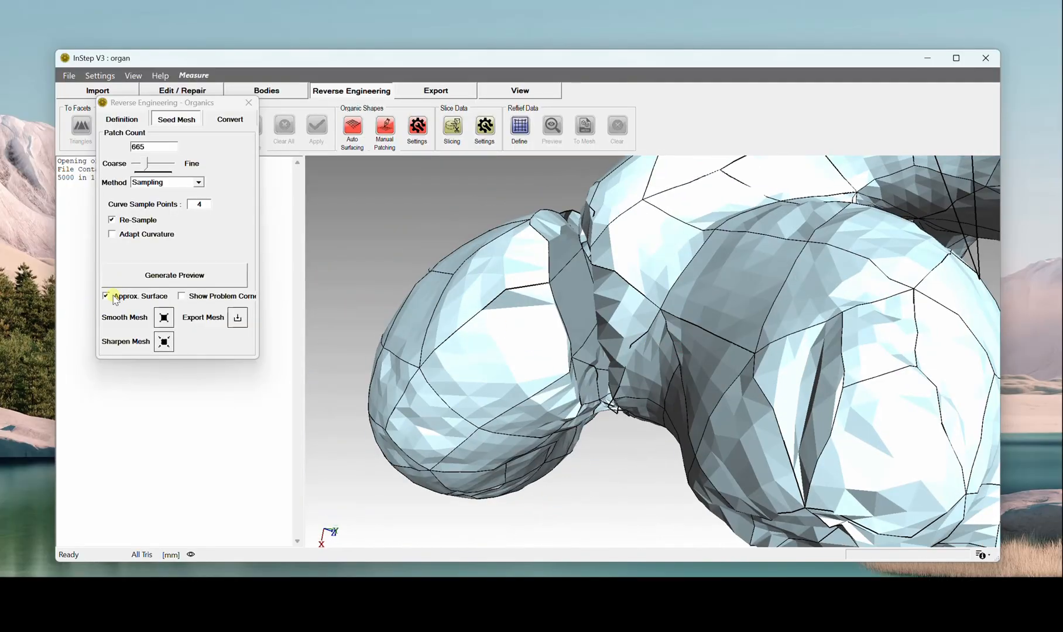
# Step: Turn off the approximate surface display and close the Reverse Engineering - Organics window
pyautogui.click(113, 297)
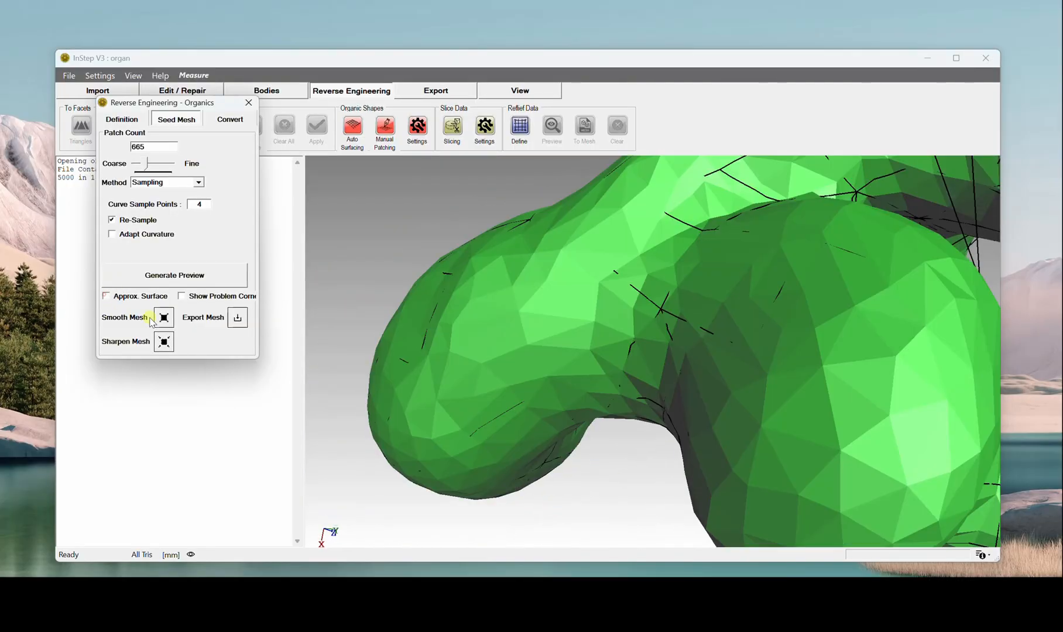
pyautogui.click(249, 102)
# Step: Examine the simplified organ mesh from several sides, including straight along the Z axis
pyautogui.scroll(-3, 670, 386)
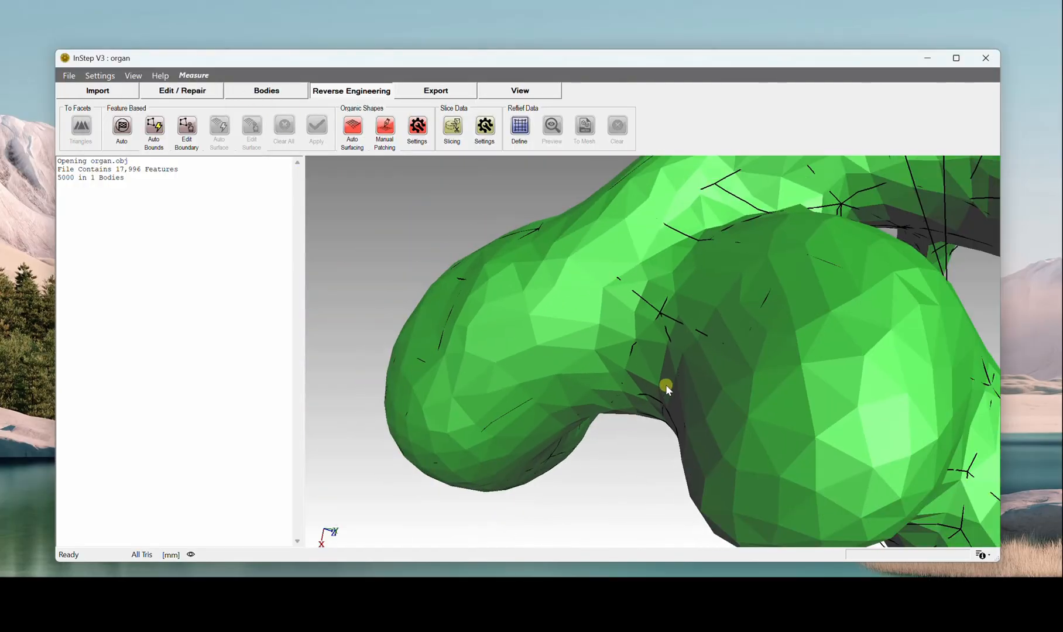
pyautogui.moveTo(666, 385); pyautogui.dragTo(686, 420, button='middle')
pyautogui.scroll(-5, 682, 404)
pyautogui.moveTo(682, 359); pyautogui.dragTo(611, 361, button='middle')
pyautogui.scroll(5, 644, 380)
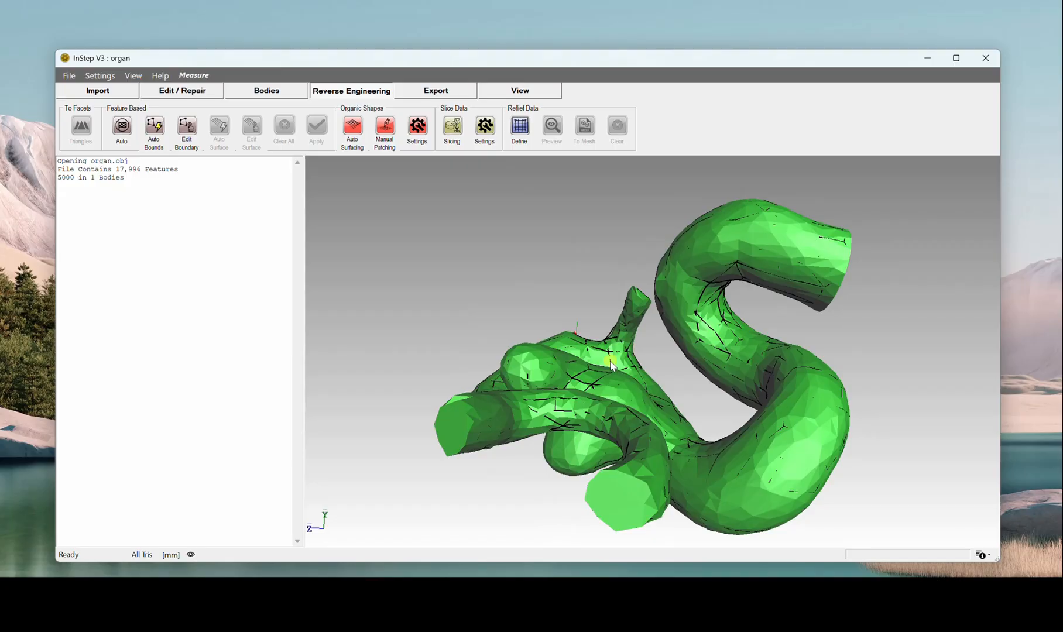
pyautogui.press('z')
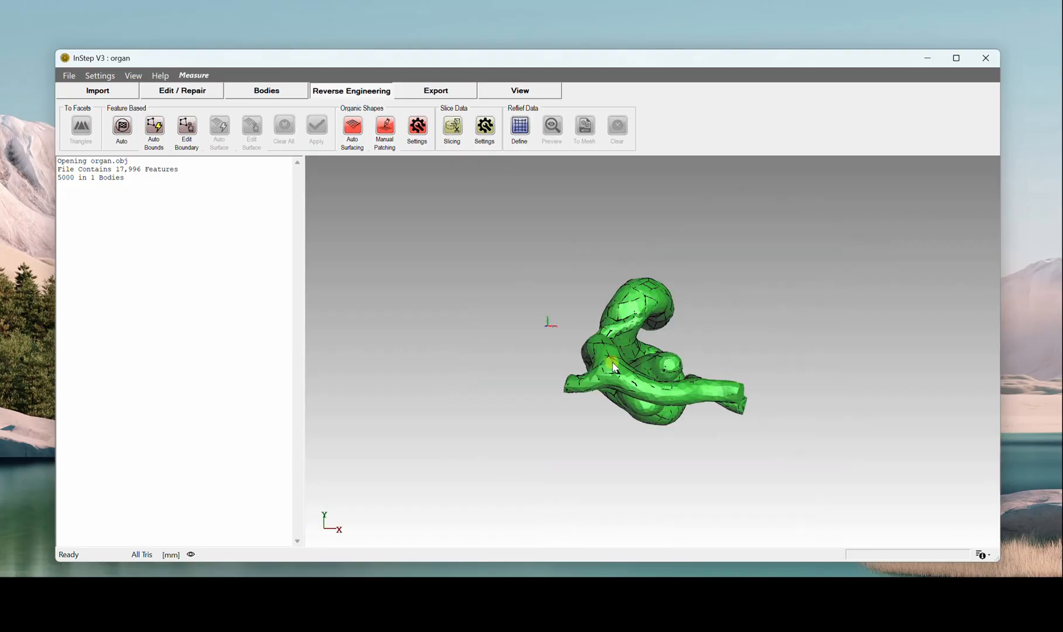
pyautogui.scroll(5, 646, 381)
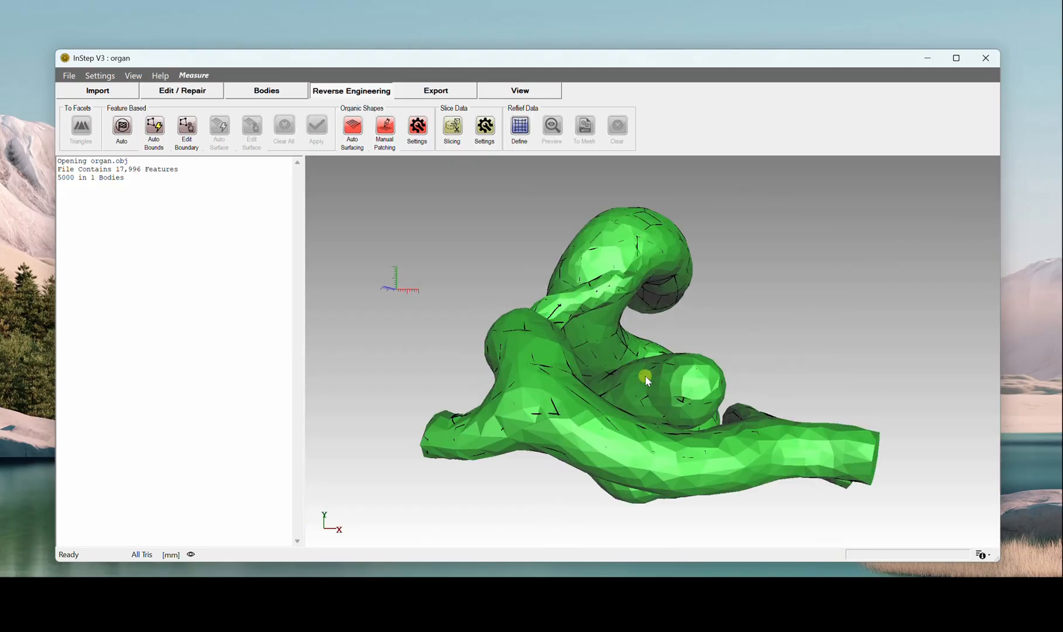
# Step: Look over the body, reverse engineering and export tools, and check the simplified mesh from another side
pyautogui.click(261, 91)
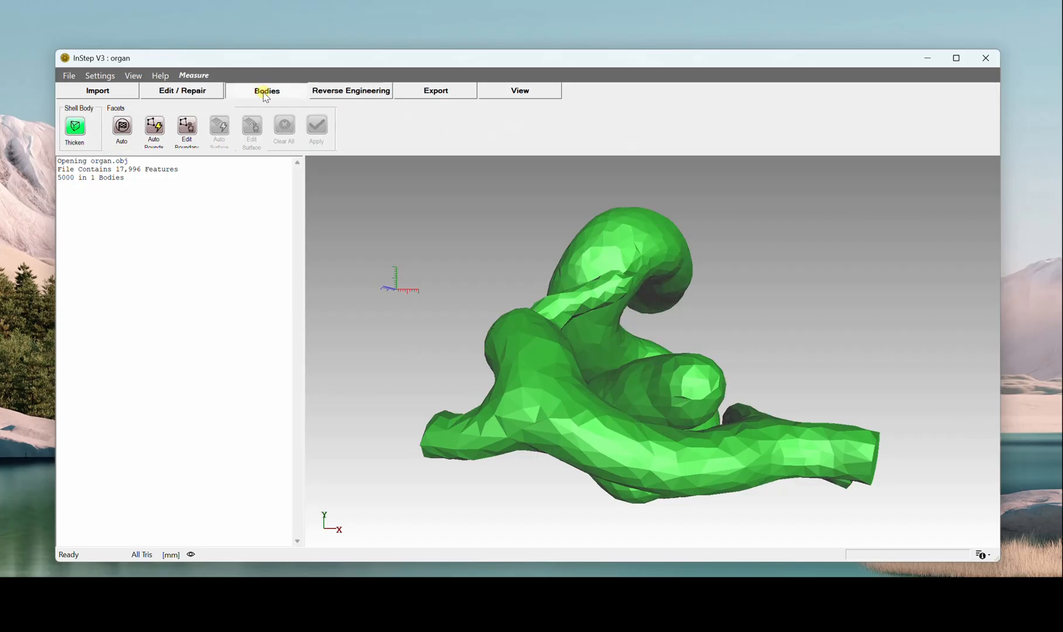
pyautogui.click(352, 91)
pyautogui.click(436, 91)
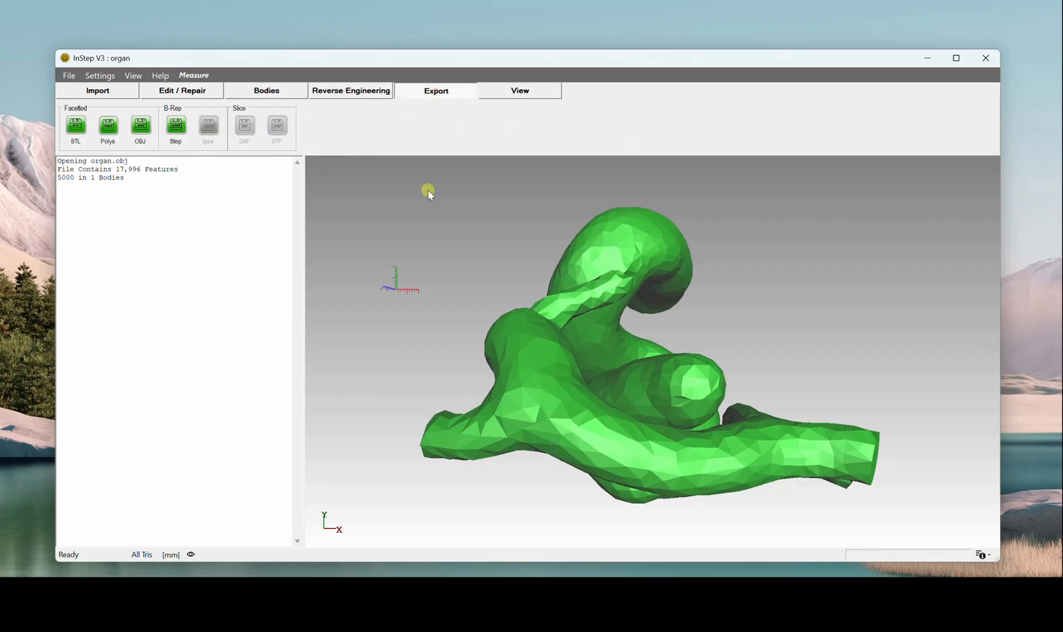
pyautogui.moveTo(622, 325); pyautogui.dragTo(695, 241)
pyautogui.moveTo(618, 256); pyautogui.dragTo(626, 373)
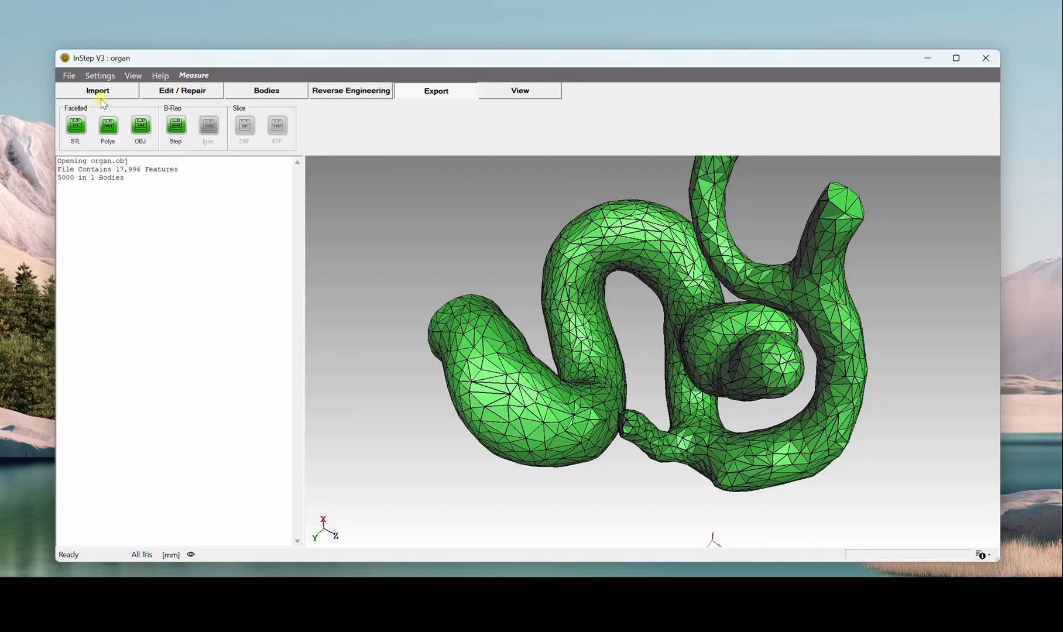
# Step: Reopen the original organ OBJ model from the Samples folder
pyautogui.click(69, 76)
pyautogui.click(92, 89)
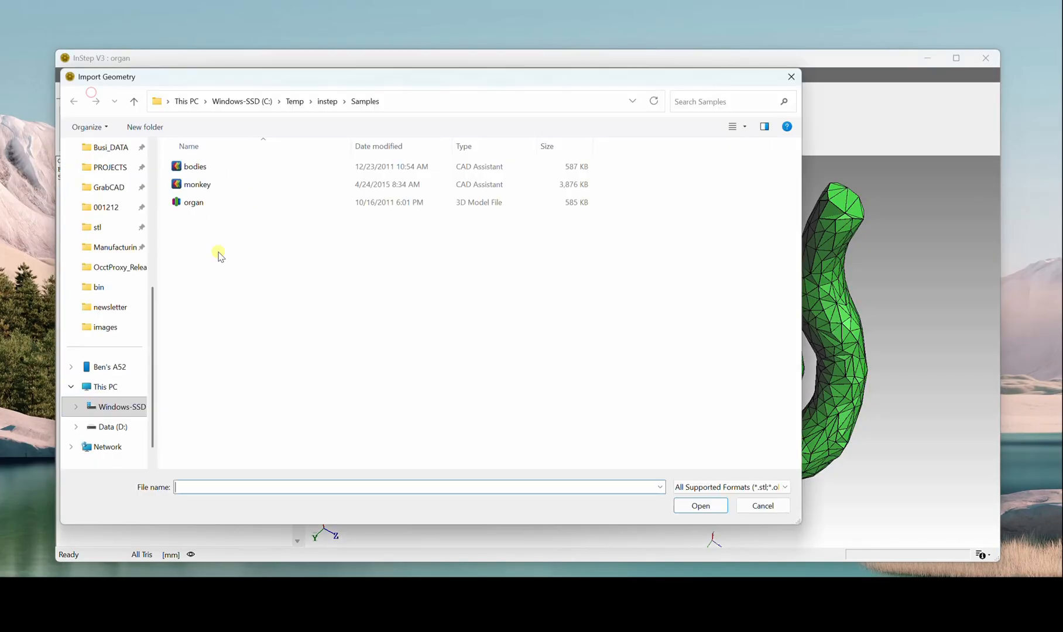
pyautogui.doubleClick(186, 202)
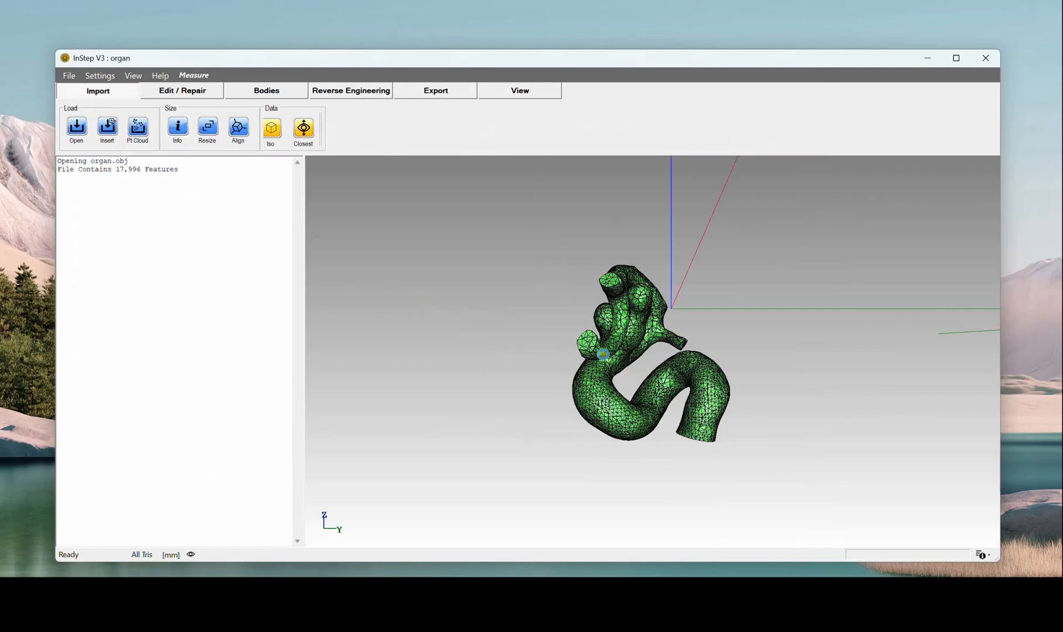
# Step: Define the loaded data as metres with a scale of 1,000, apply the resize, and fit the organ in view
pyautogui.click(169, 555)
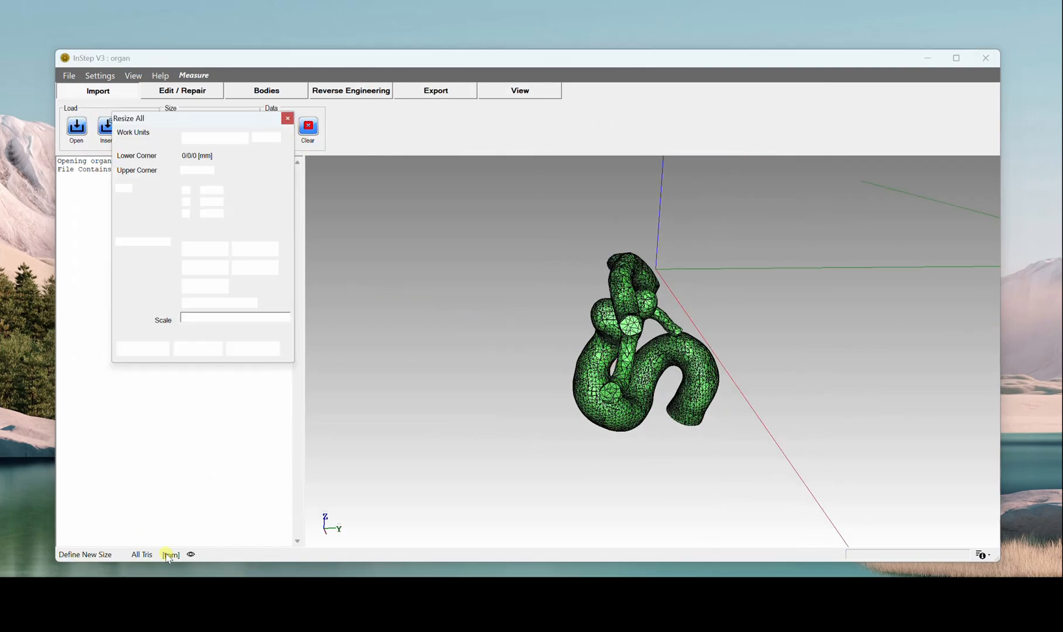
pyautogui.click(206, 286)
pyautogui.click(198, 346)
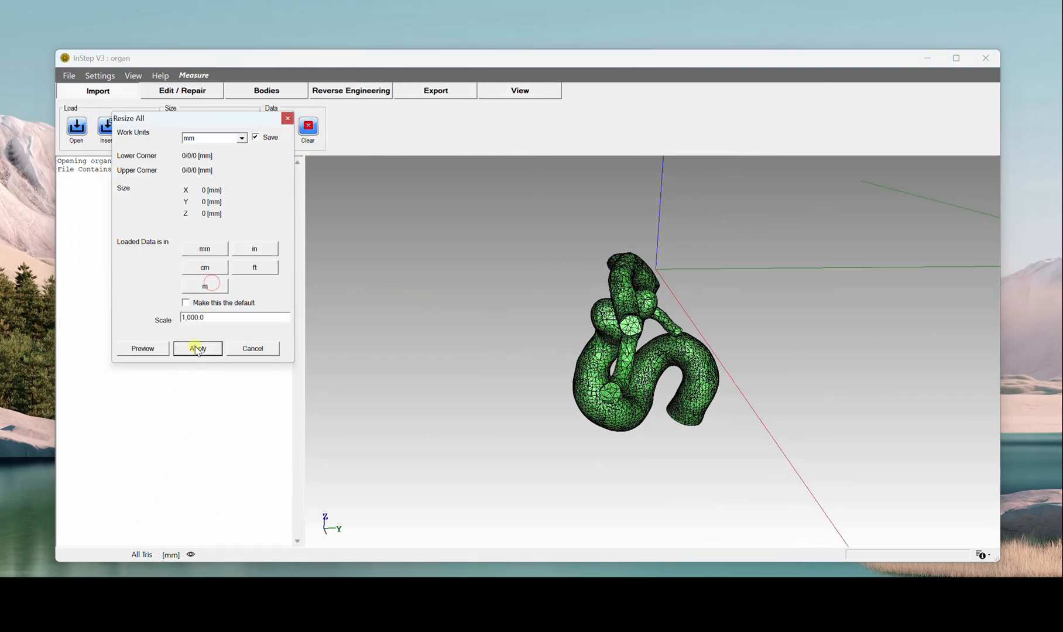
pyautogui.moveTo(596, 349); pyautogui.dragTo(671, 374)
pyautogui.press('f')
# Step: Export the full organ mesh to STEP as organ.stp in the Samples folder, overwriting the existing file
pyautogui.click(444, 92)
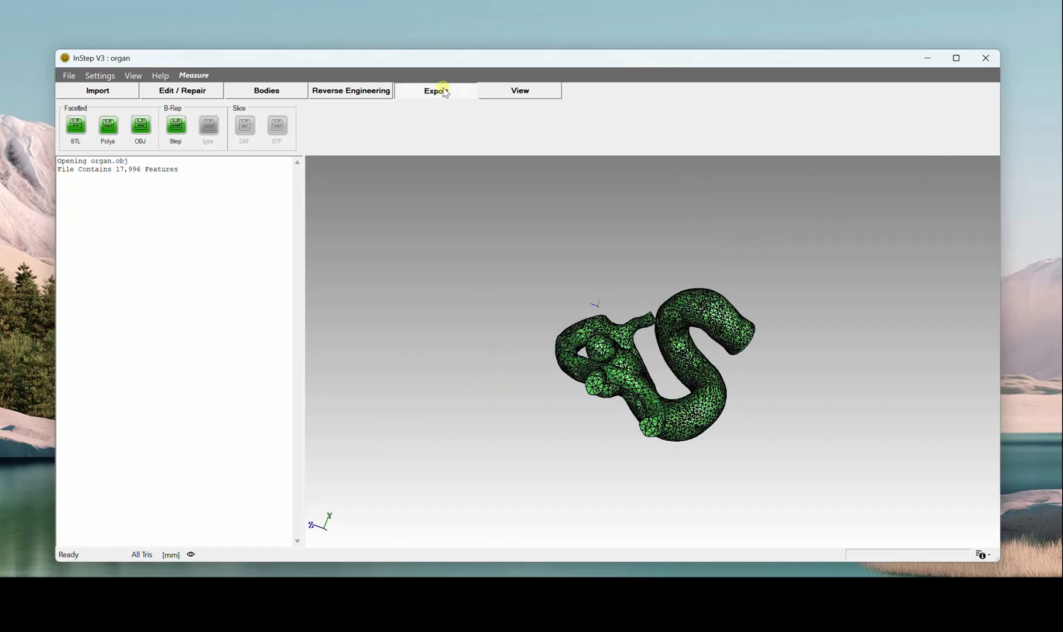
pyautogui.moveTo(575, 316); pyautogui.dragTo(776, 398)
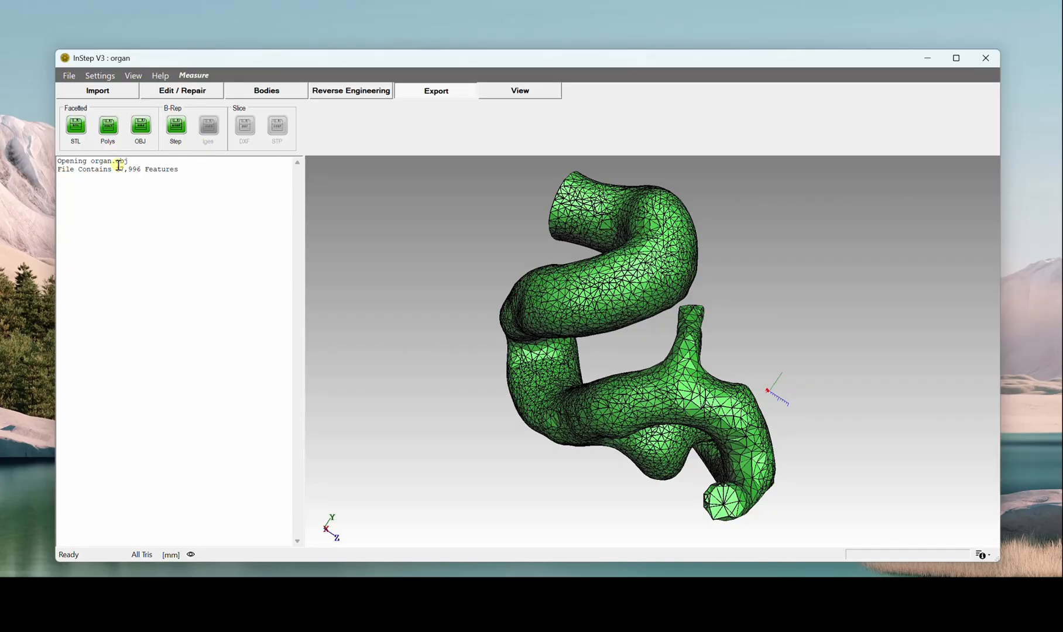
pyautogui.click(175, 125)
pyautogui.doubleClick(194, 167)
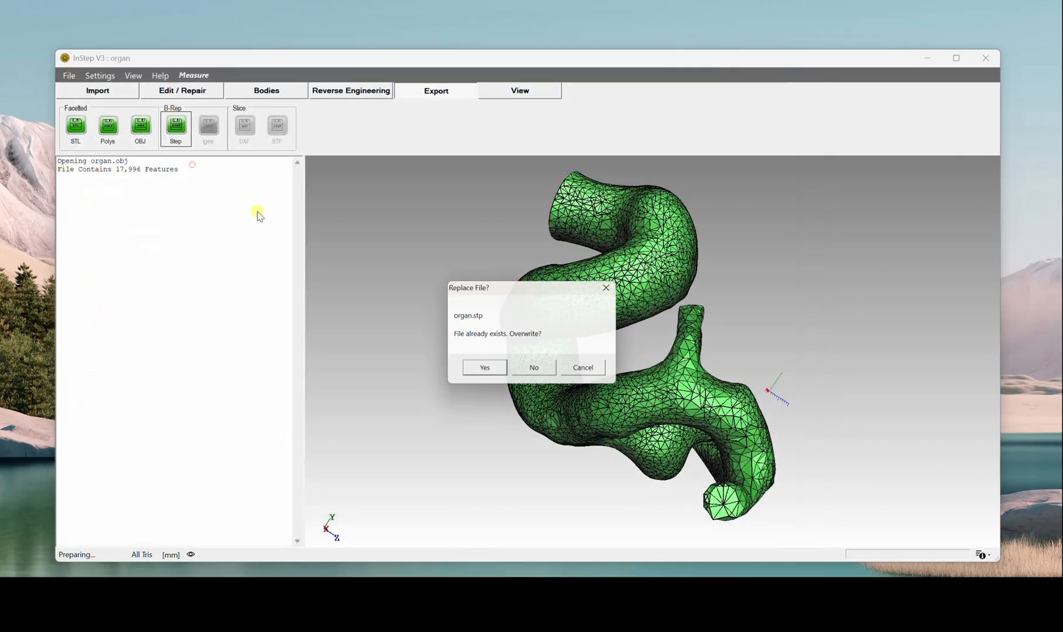
pyautogui.click(471, 368)
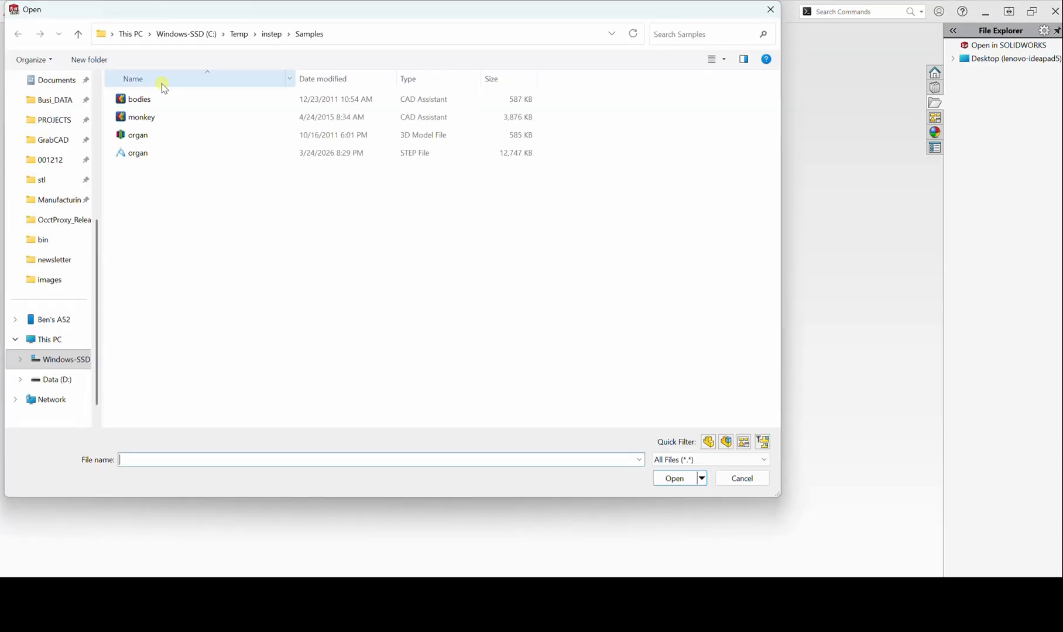
# Step: Open the organ STEP file in SOLIDWORKS, run and accept Import Diagnostics, and return to InStep
pyautogui.doubleClick(146, 149)
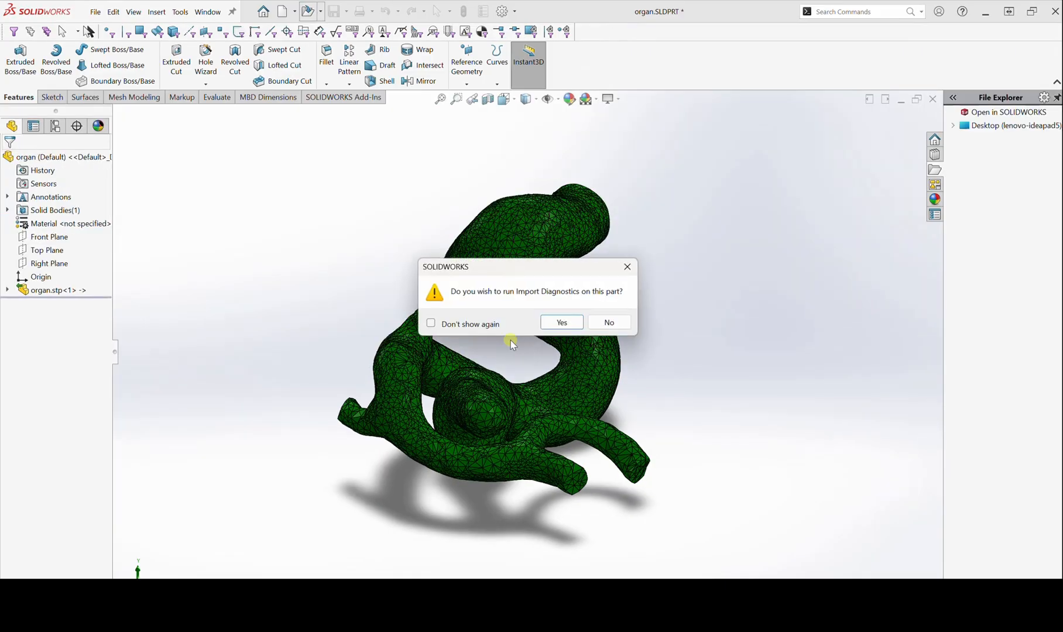
pyautogui.click(562, 322)
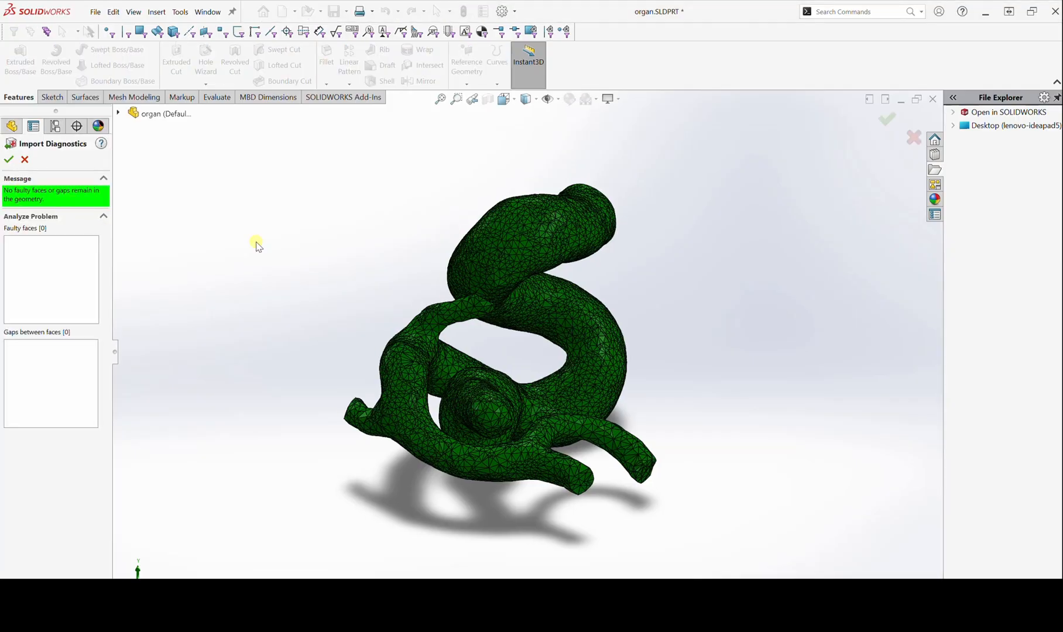
pyautogui.click(9, 159)
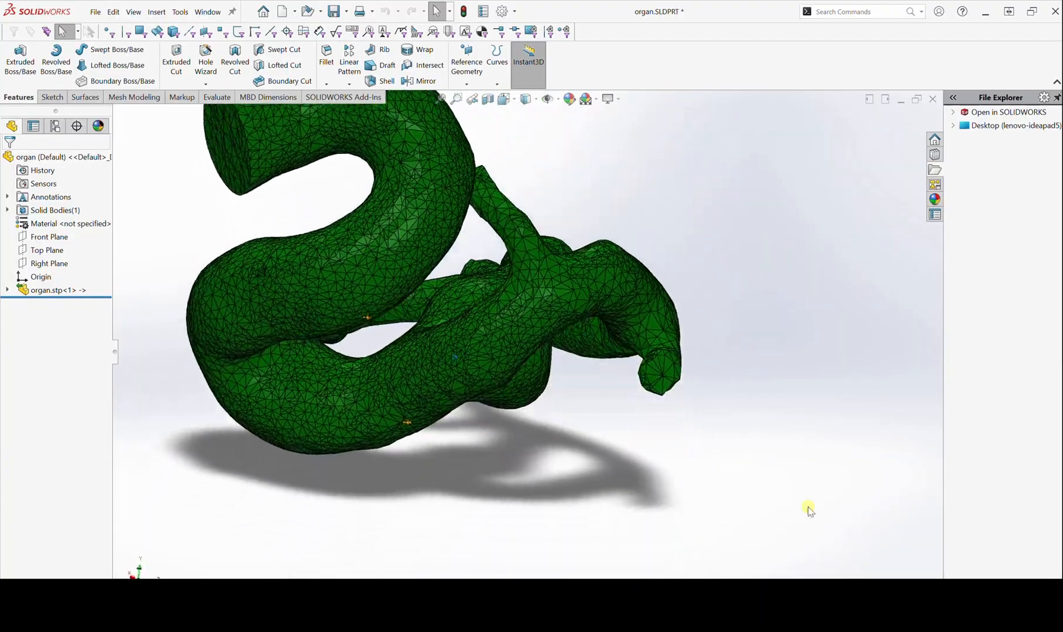
pyautogui.click(984, 12)
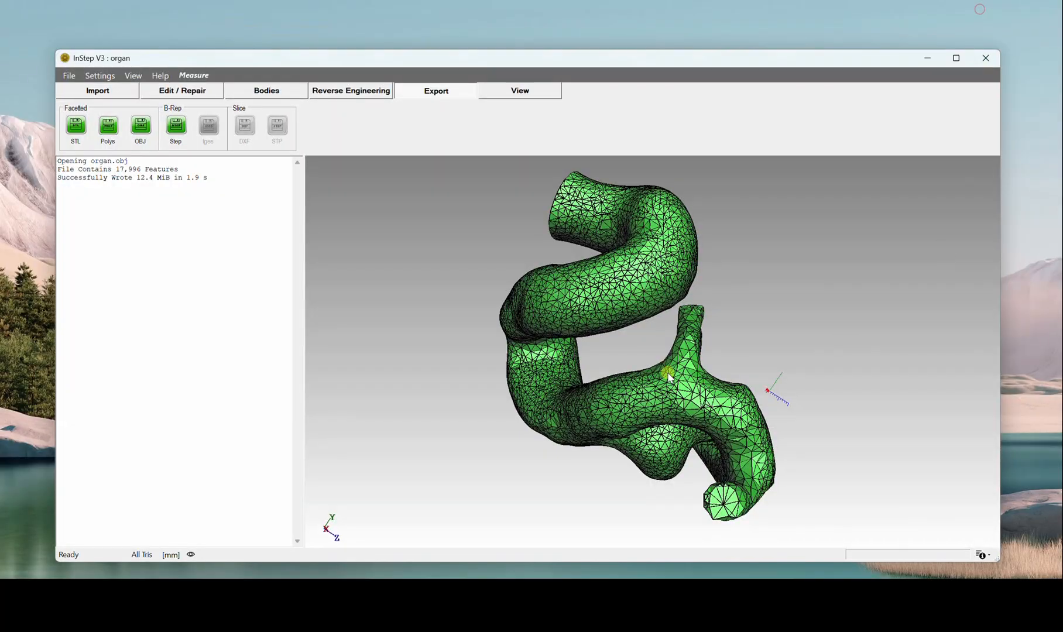
# Step: Toggle the visibility of the organ's faces, edges and vertices off and on to compare the display modes
pyautogui.click(513, 95)
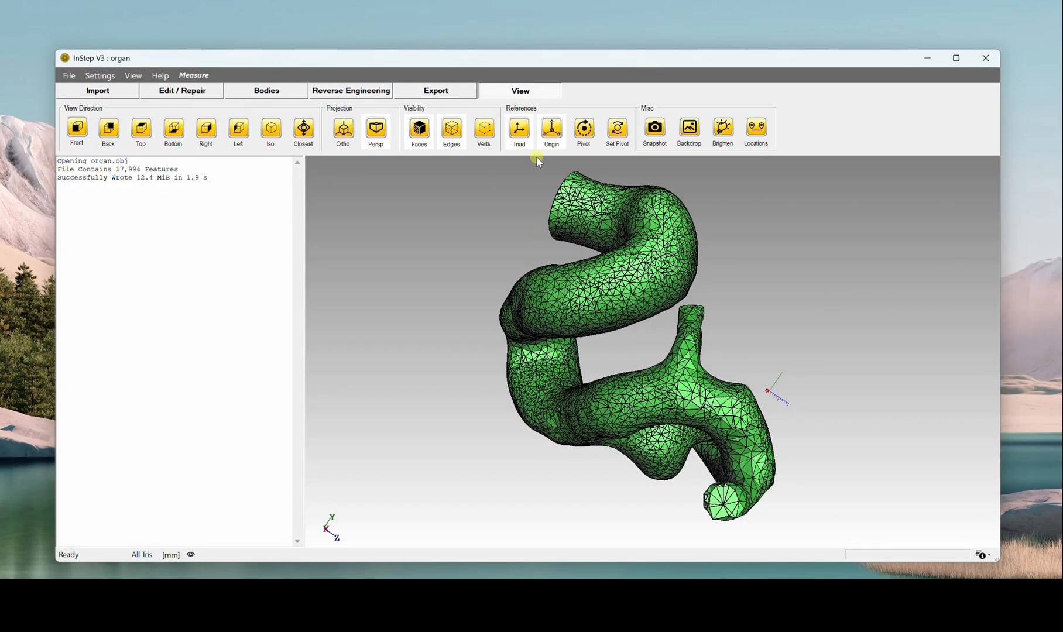
pyautogui.click(418, 129)
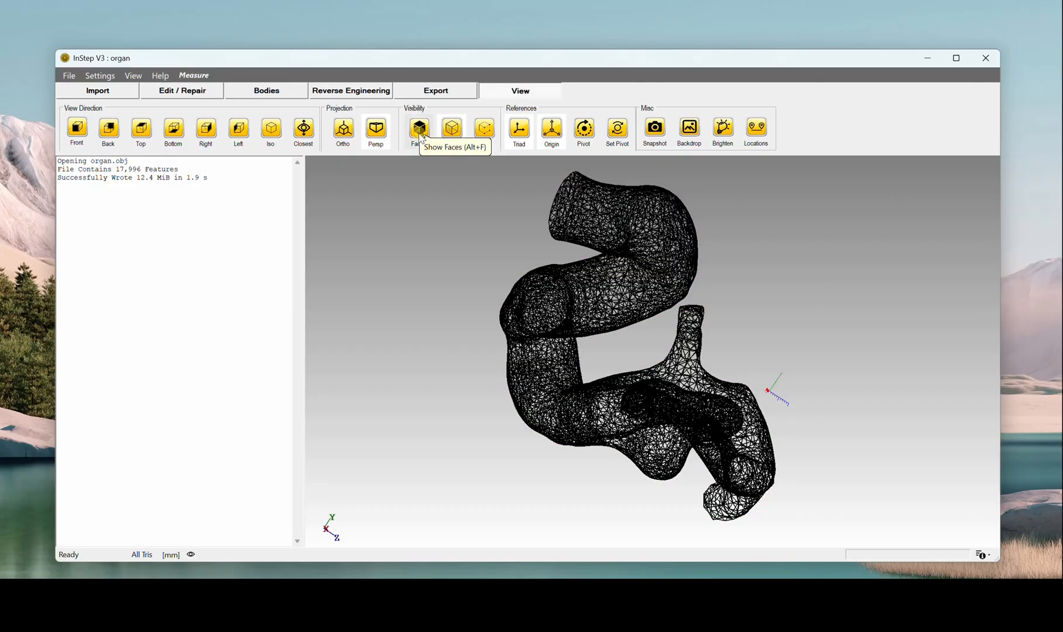
pyautogui.click(418, 129)
pyautogui.click(452, 129)
pyautogui.click(452, 129)
pyautogui.click(484, 129)
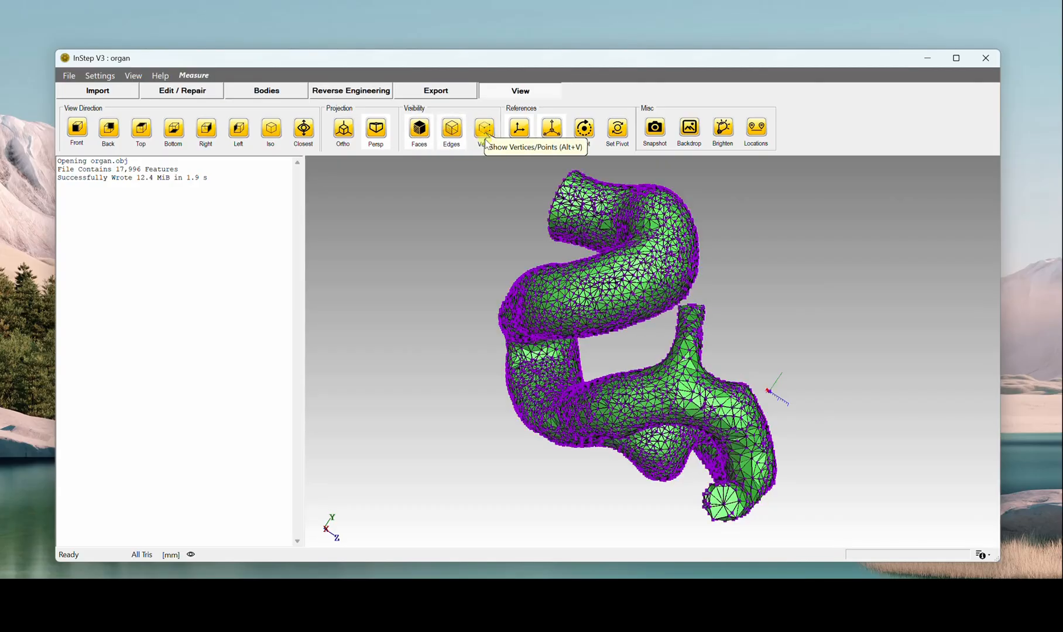
pyautogui.click(484, 129)
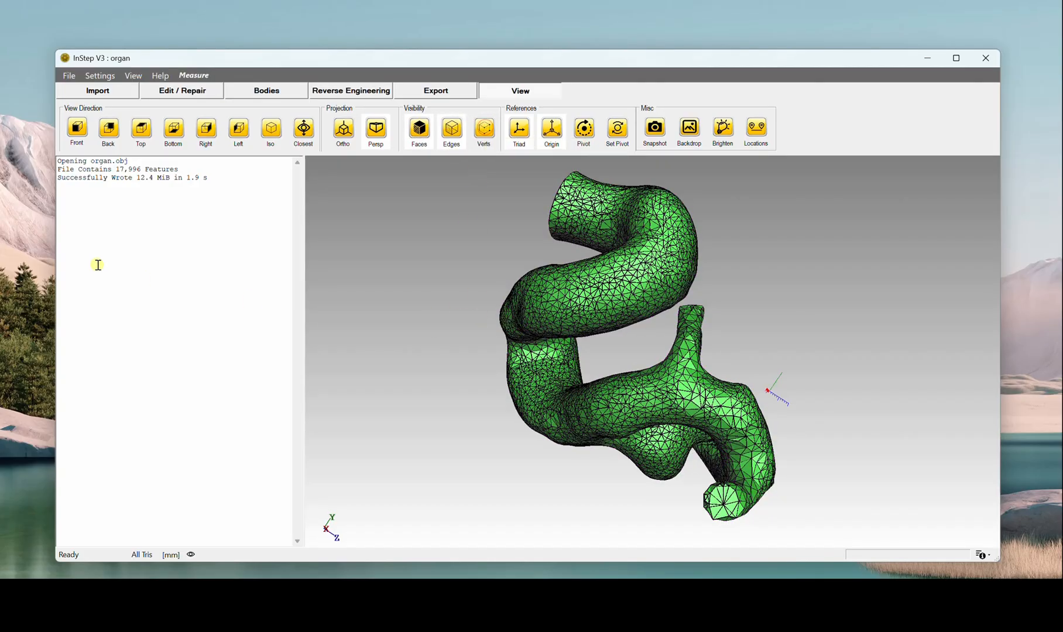
# Step: View the organ from the front, back, top, bottom, right and isometric directions
pyautogui.click(82, 135)
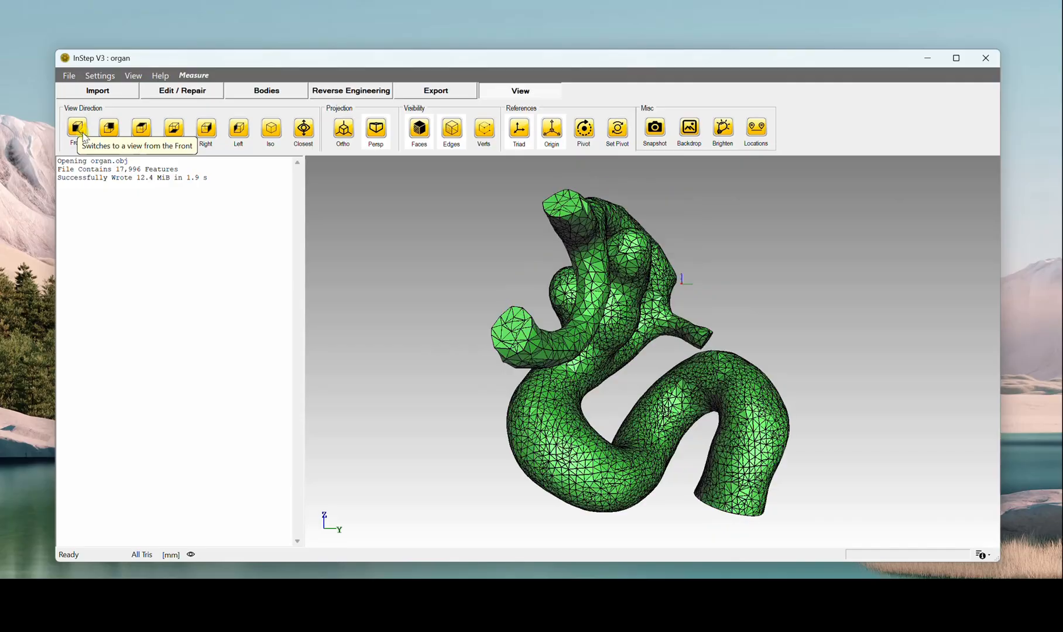
pyautogui.click(108, 129)
pyautogui.click(140, 129)
pyautogui.click(173, 129)
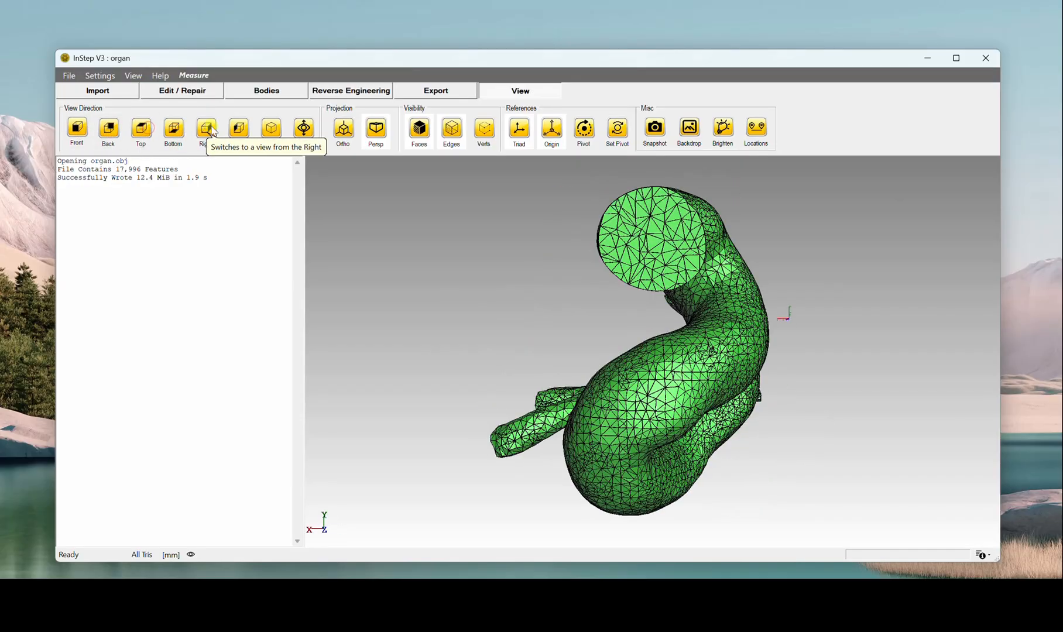
pyautogui.click(205, 129)
pyautogui.click(279, 129)
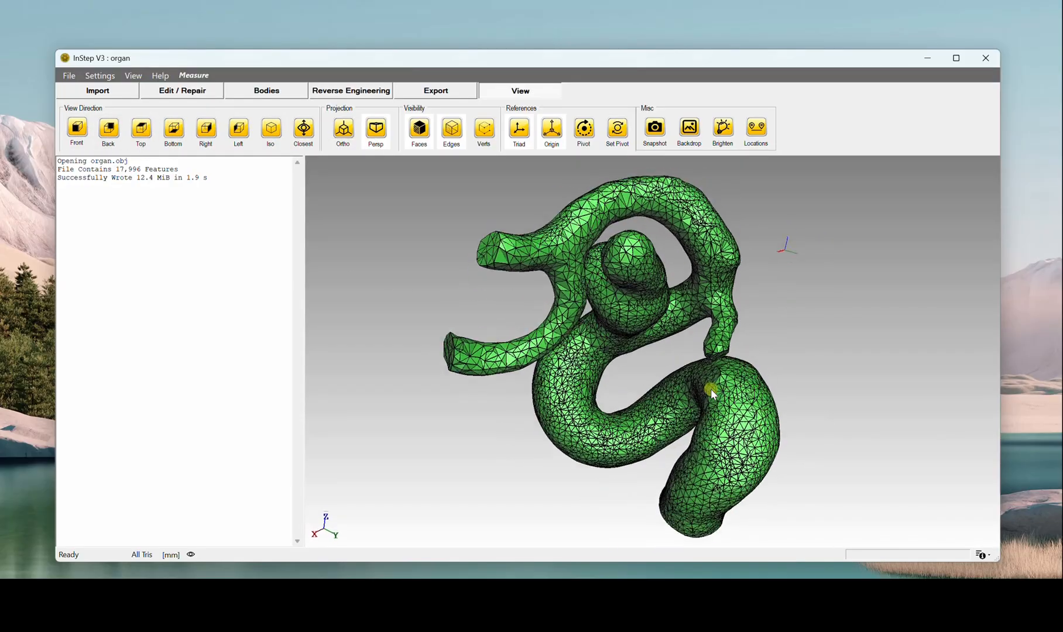
# Step: Examine the organ from free angles, align it to the closest standard view, and inspect its large flat end
pyautogui.scroll(-5, 711, 388)
pyautogui.scroll(4, 664, 372)
pyautogui.moveTo(664, 372); pyautogui.dragTo(625, 335)
pyautogui.moveTo(625, 336); pyautogui.dragTo(628, 465, button='middle')
pyautogui.moveTo(619, 337); pyautogui.dragTo(634, 354)
pyautogui.moveTo(677, 373); pyautogui.dragTo(637, 313, button='middle')
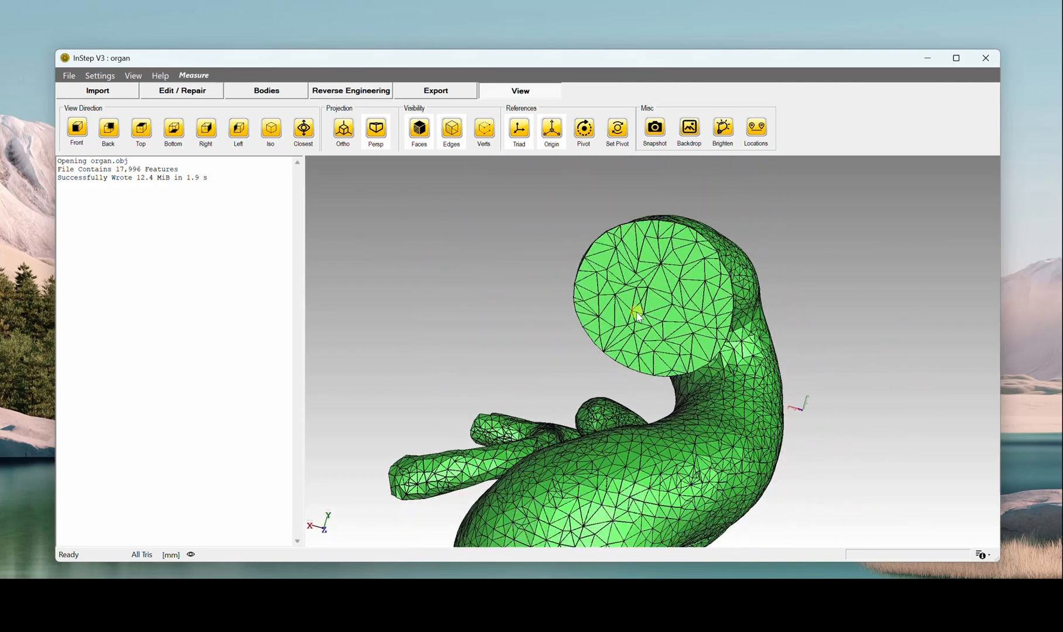
pyautogui.click(301, 129)
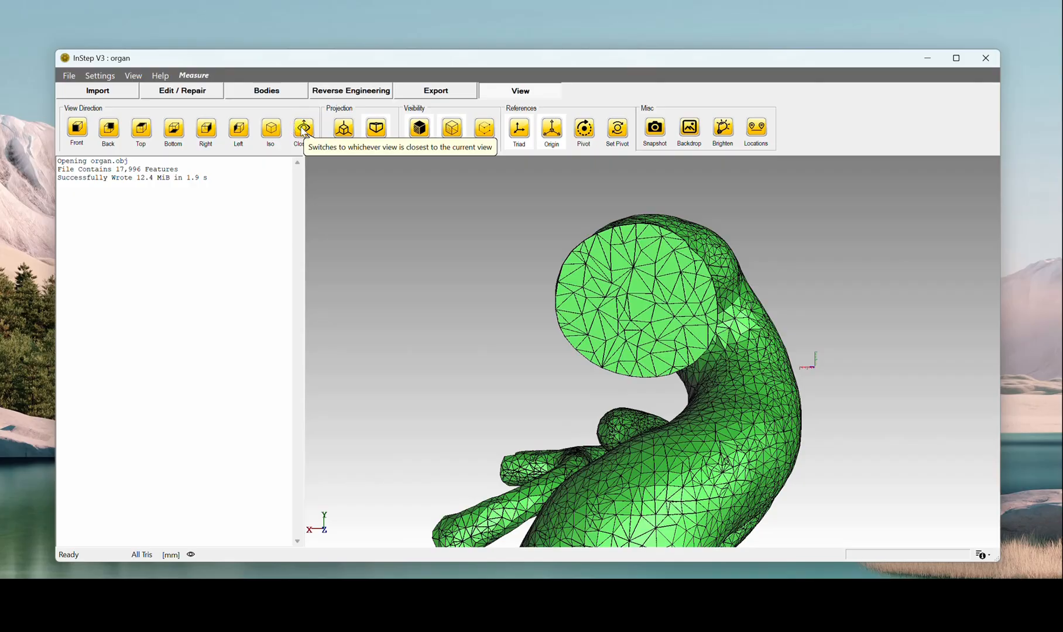
pyautogui.scroll(5, 494, 362)
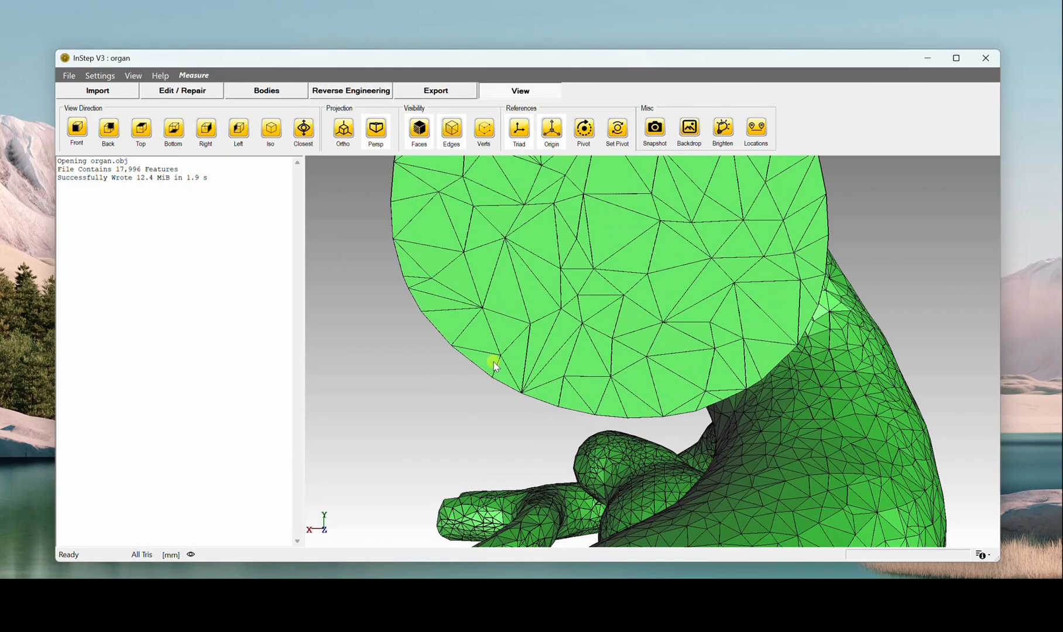
pyautogui.scroll(-9, 494, 363)
pyautogui.moveTo(553, 360); pyautogui.dragTo(518, 374)
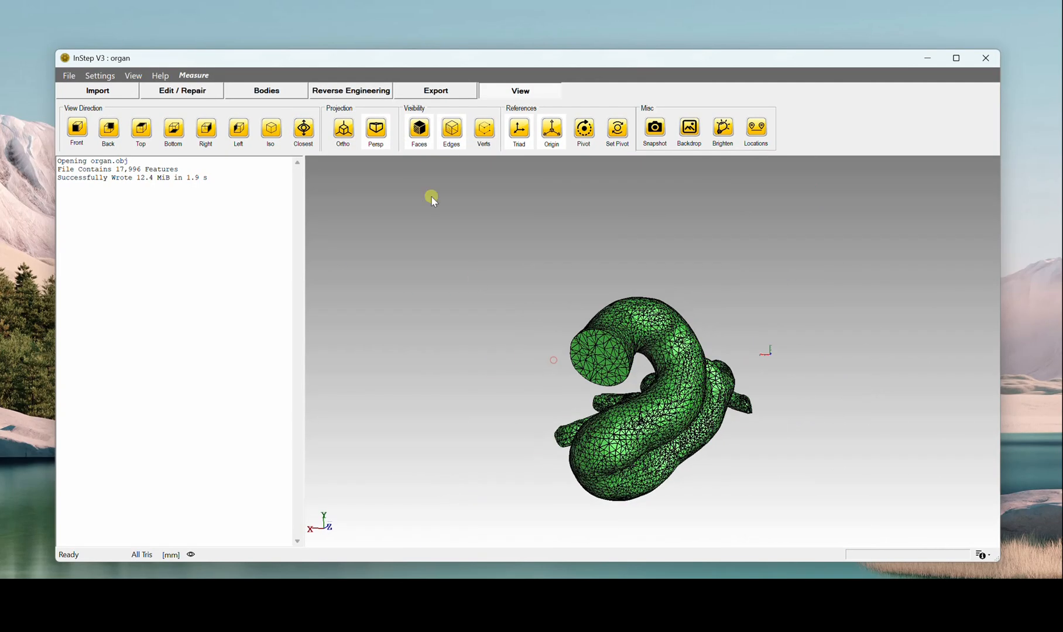
# Step: Compare the organ in orthographic and perspective projection, ending in perspective
pyautogui.click(349, 129)
pyautogui.moveTo(712, 412); pyautogui.dragTo(527, 293)
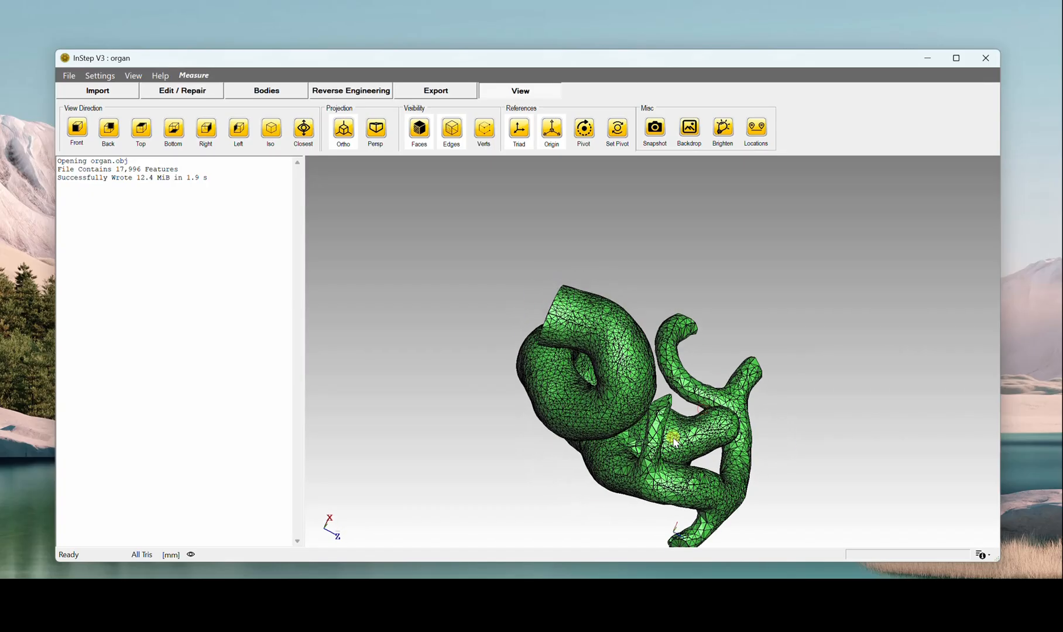
pyautogui.click(376, 129)
pyautogui.moveTo(653, 377); pyautogui.dragTo(590, 336)
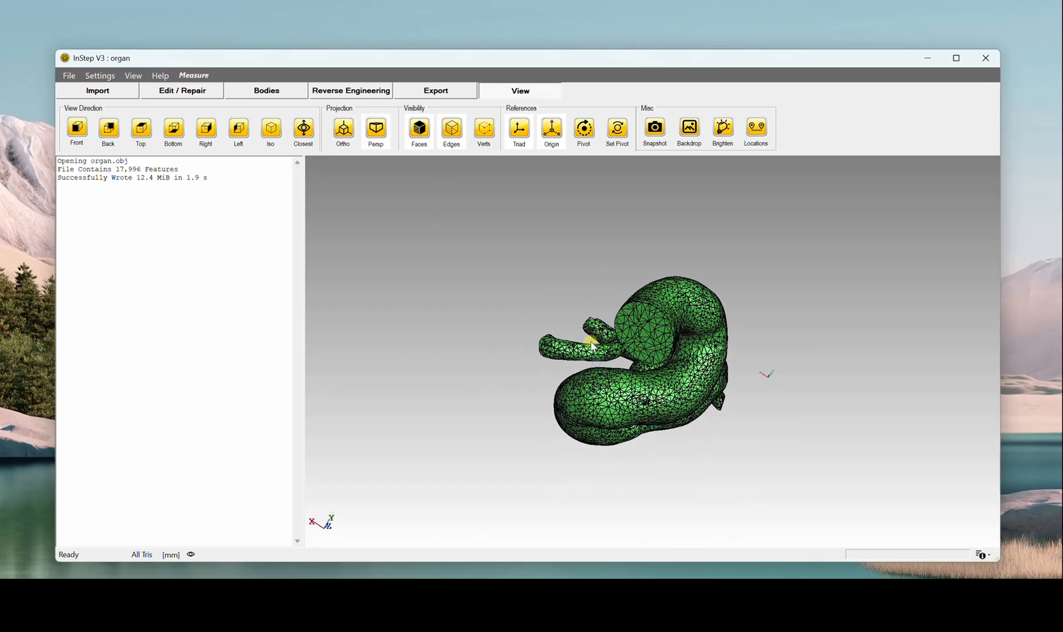
# Step: Toggle the origin marker's visibility and examine the organ relative to it from several angles
pyautogui.click(552, 127)
pyautogui.click(551, 130)
pyautogui.click(551, 129)
pyautogui.moveTo(761, 353); pyautogui.dragTo(745, 387)
pyautogui.scroll(5, 629, 384)
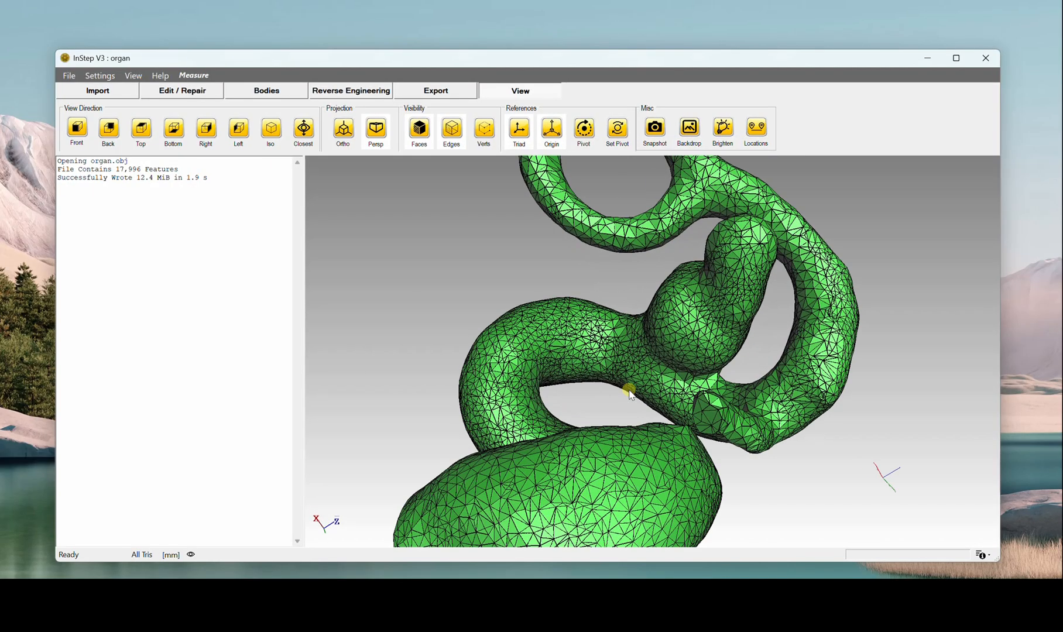
pyautogui.scroll(-2, 636, 404)
pyautogui.moveTo(671, 316); pyautogui.dragTo(693, 341)
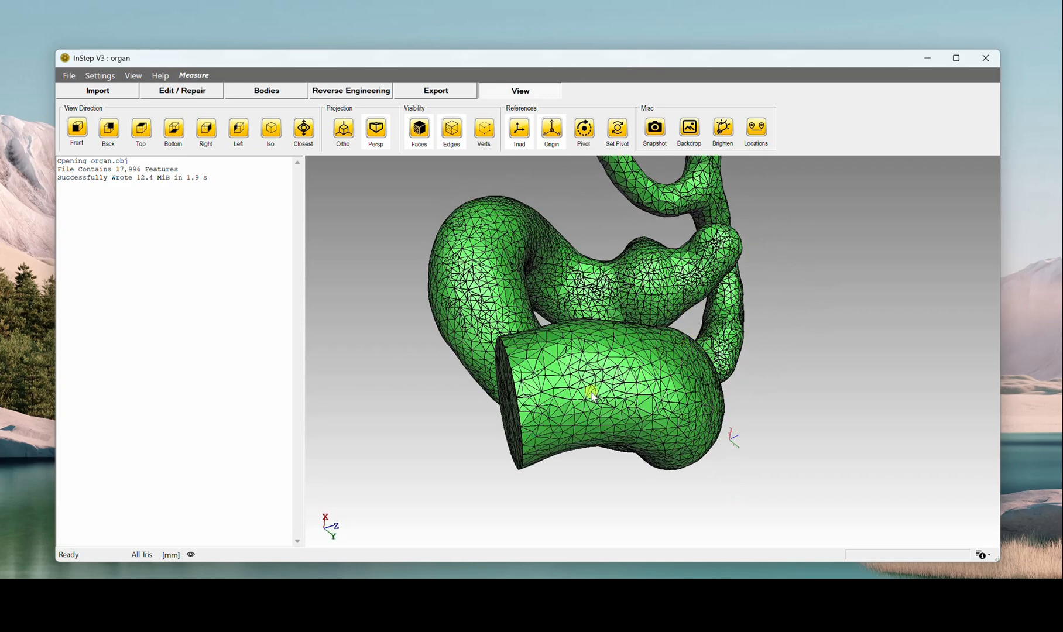
# Step: Display the rotate-around pivot point, cancel the Set Rotate Point entry, and rotate the organ about the pivot
pyautogui.click(591, 135)
pyautogui.moveTo(571, 363); pyautogui.dragTo(649, 307)
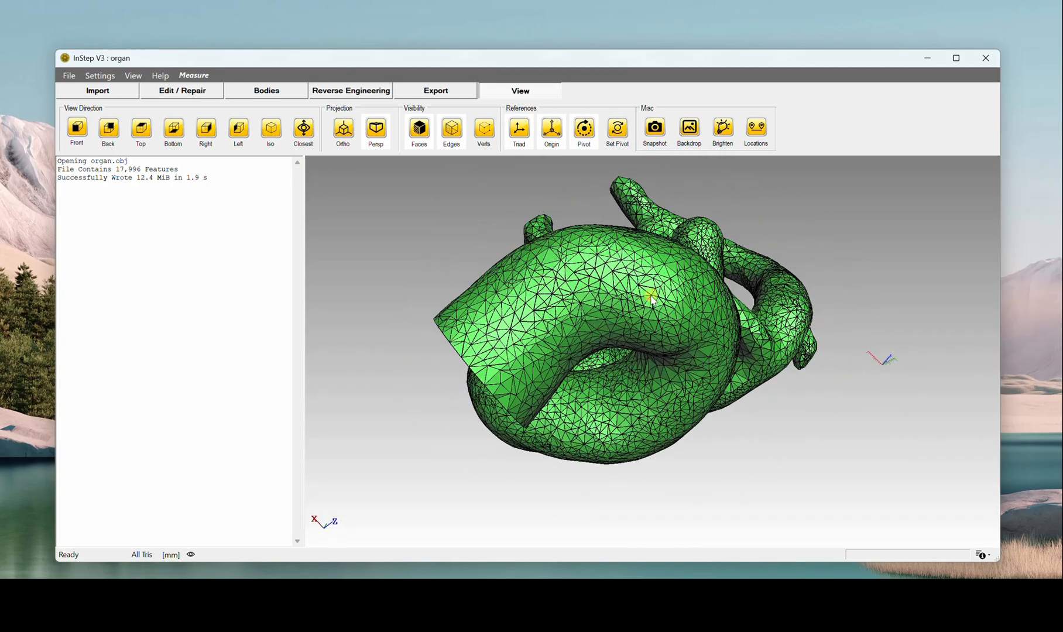
pyautogui.click(616, 130)
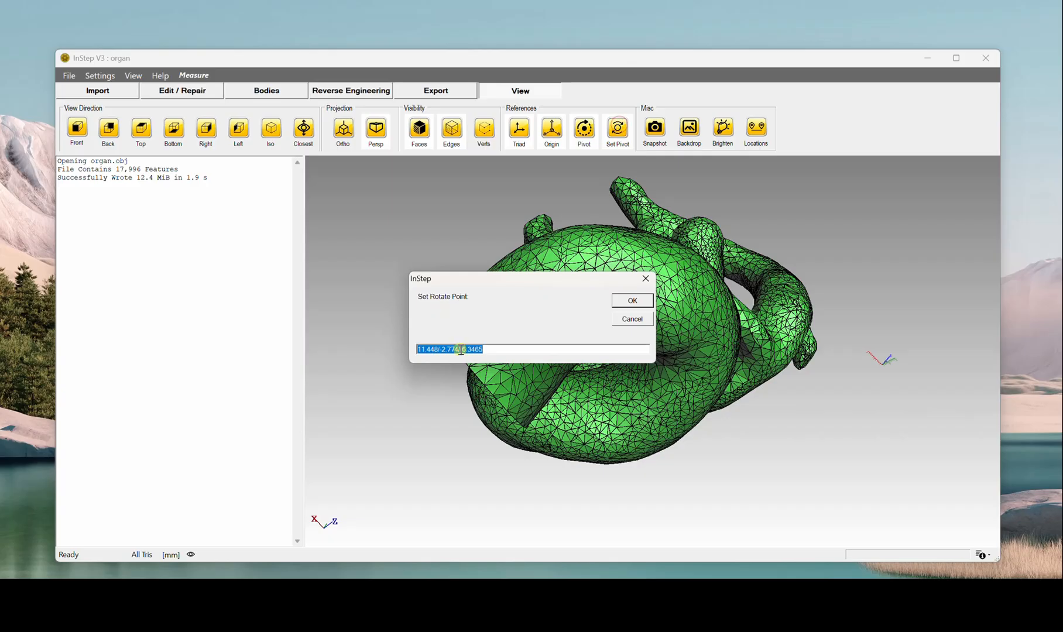
pyautogui.click(624, 323)
pyautogui.moveTo(489, 334); pyautogui.dragTo(550, 316)
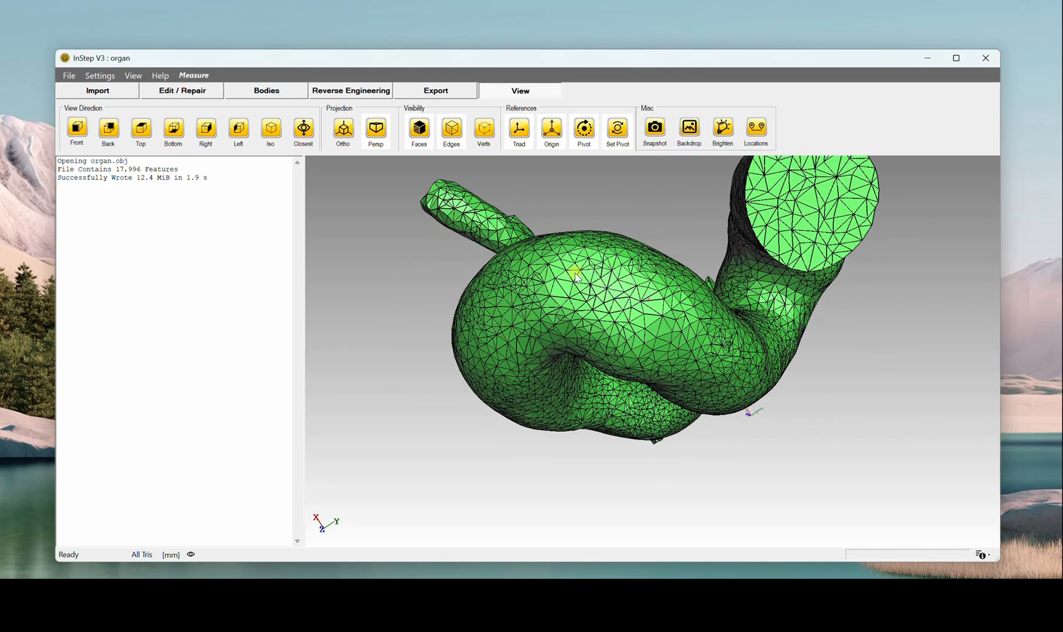
pyautogui.moveTo(574, 281); pyautogui.dragTo(598, 437)
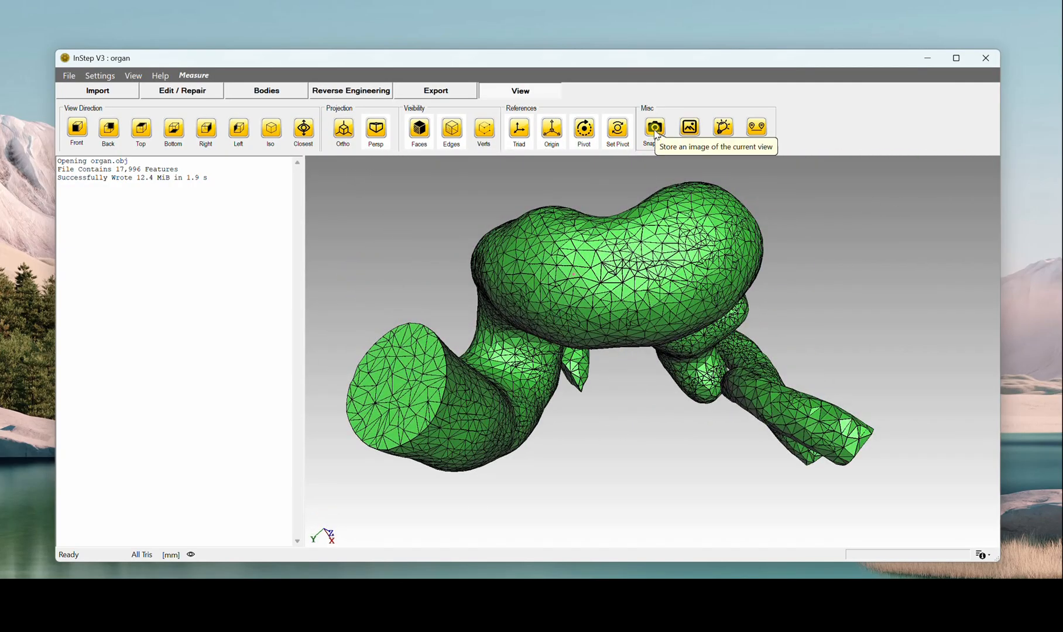
# Step: Set the backdrop's upper gradient colour to orange with RGB 255, 128, 64
pyautogui.click(689, 128)
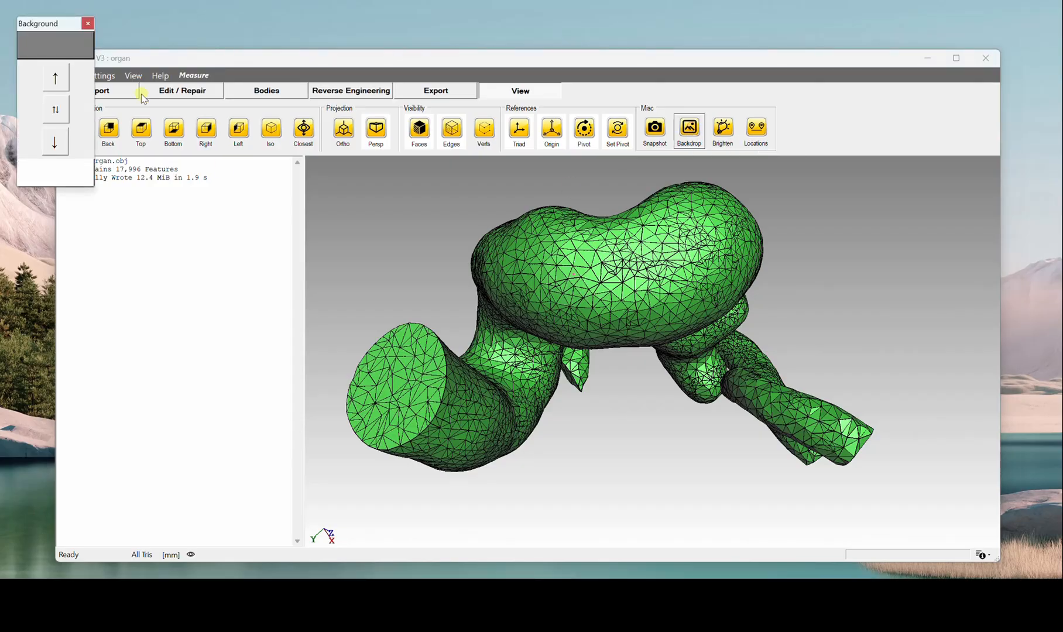
pyautogui.moveTo(50, 25); pyautogui.dragTo(297, 224)
pyautogui.click(307, 247)
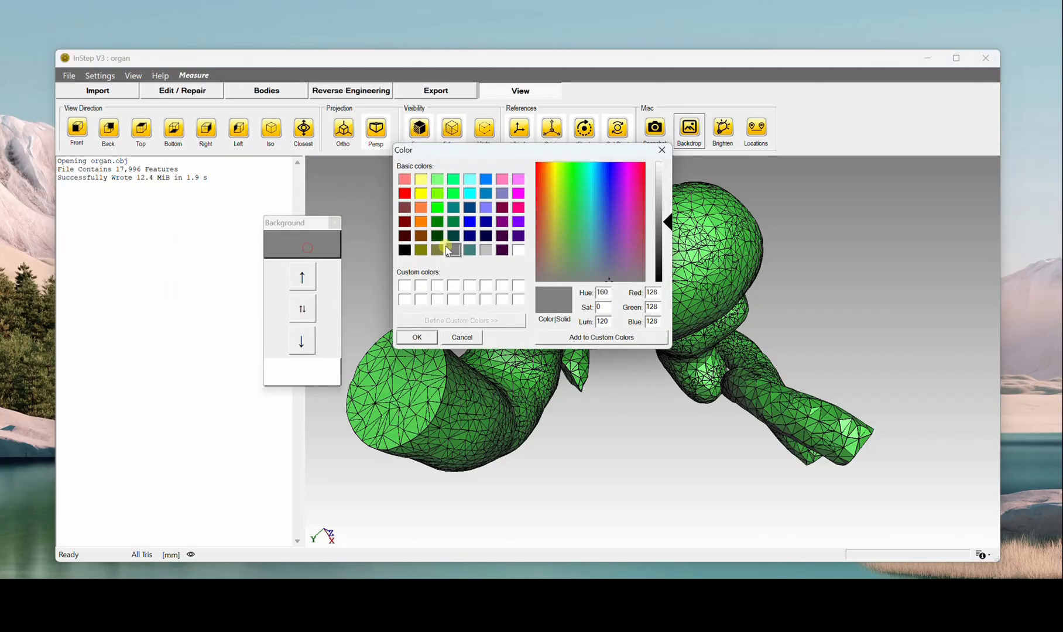
pyautogui.click(420, 208)
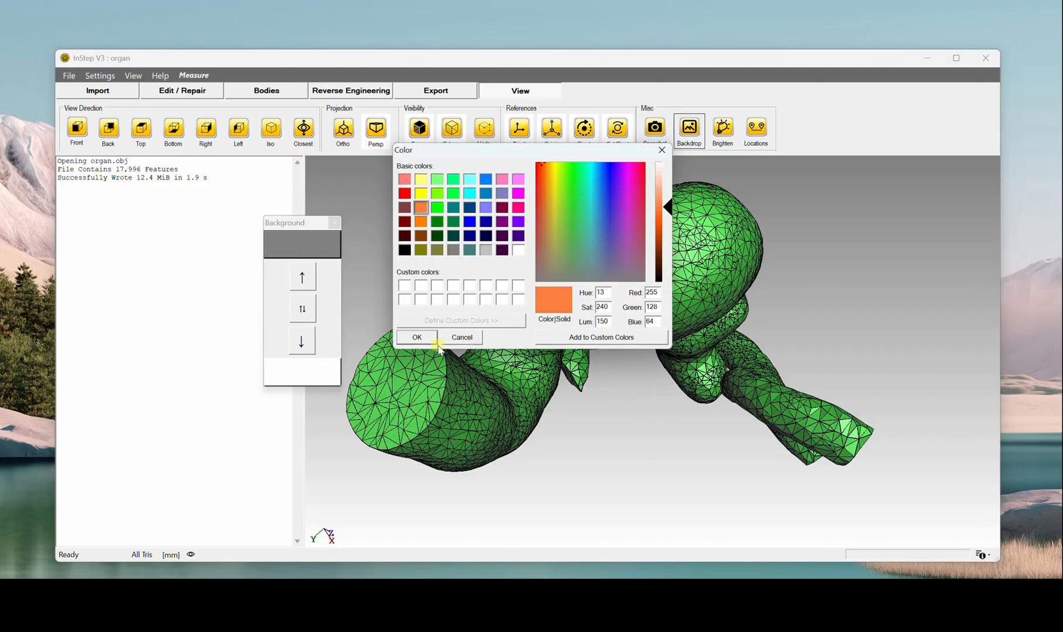
pyautogui.click(417, 337)
# Step: Look inside the organ body and switch Brighten on and off to compare the interior shading
pyautogui.moveTo(486, 448); pyautogui.dragTo(716, 397)
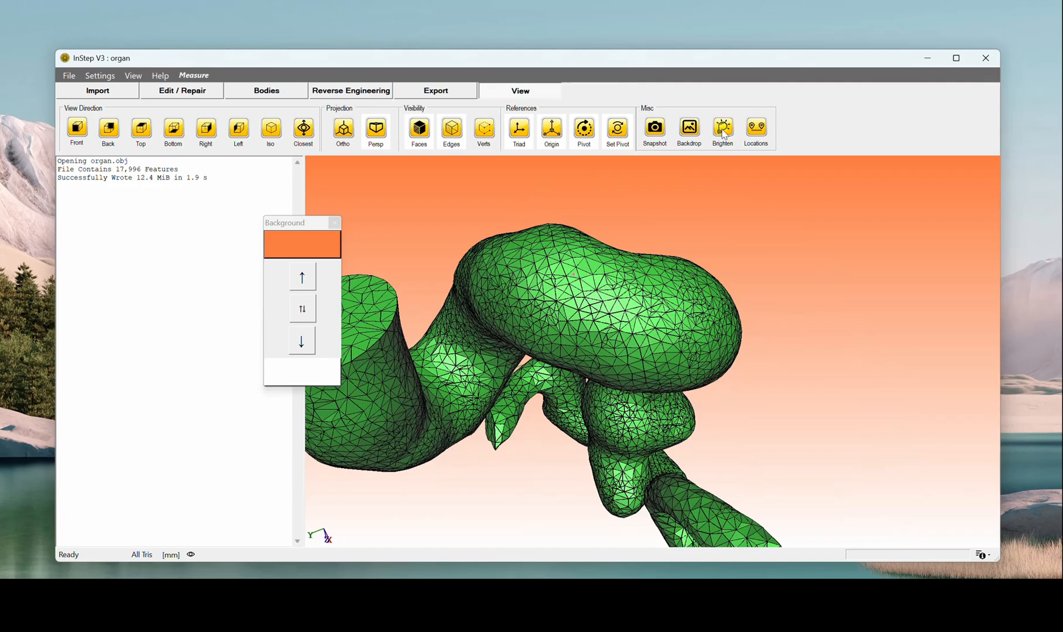
pyautogui.moveTo(588, 343); pyautogui.dragTo(743, 304)
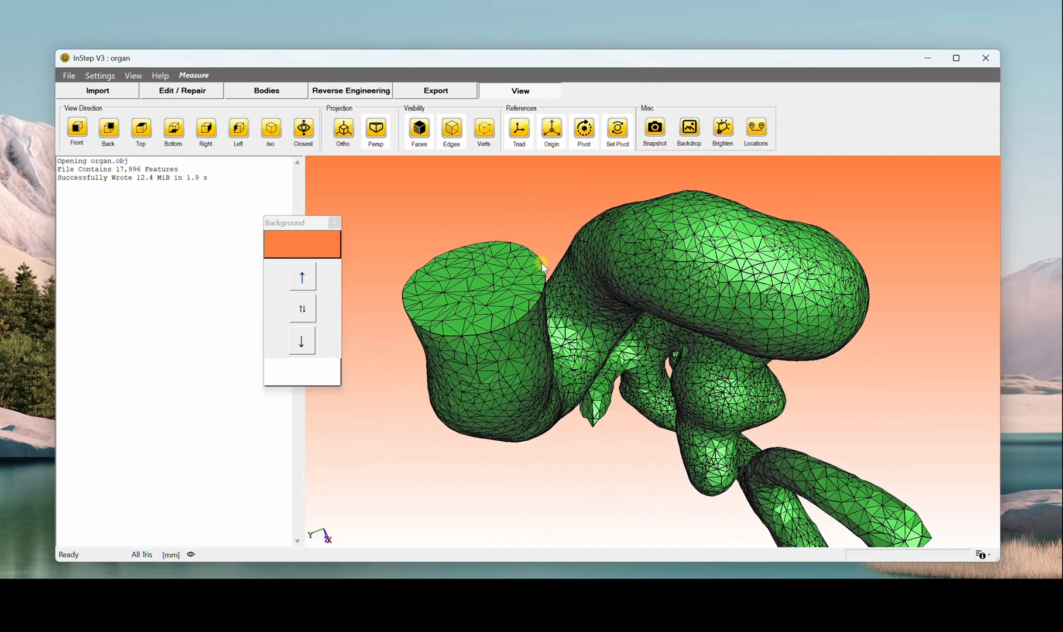
pyautogui.scroll(4, 542, 262)
pyautogui.moveTo(477, 290); pyautogui.dragTo(660, 394, button='middle')
pyautogui.scroll(2, 679, 340)
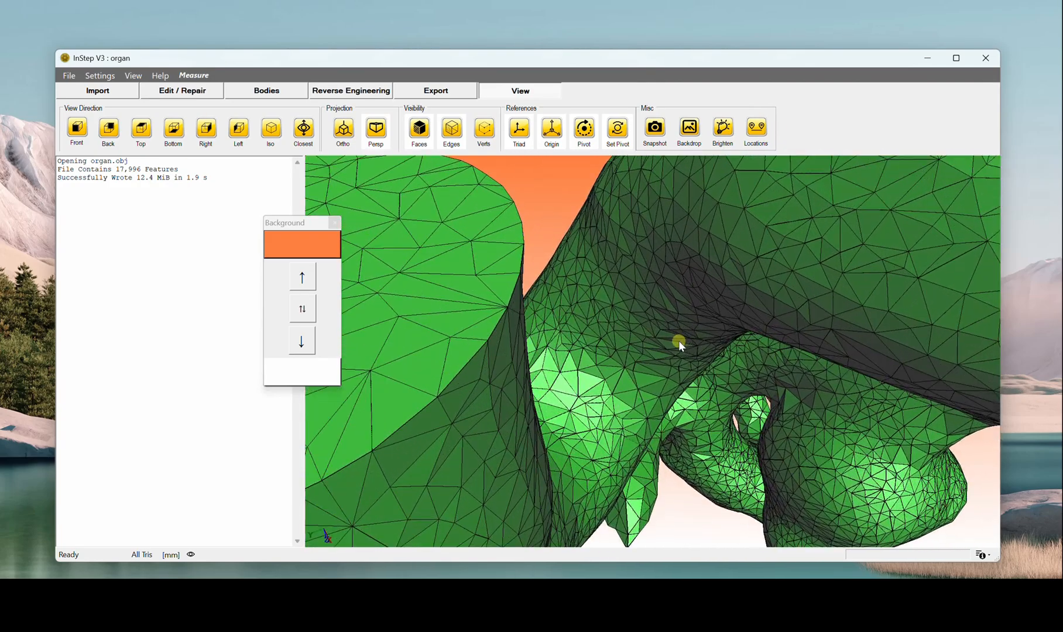
pyautogui.moveTo(679, 341); pyautogui.dragTo(604, 324)
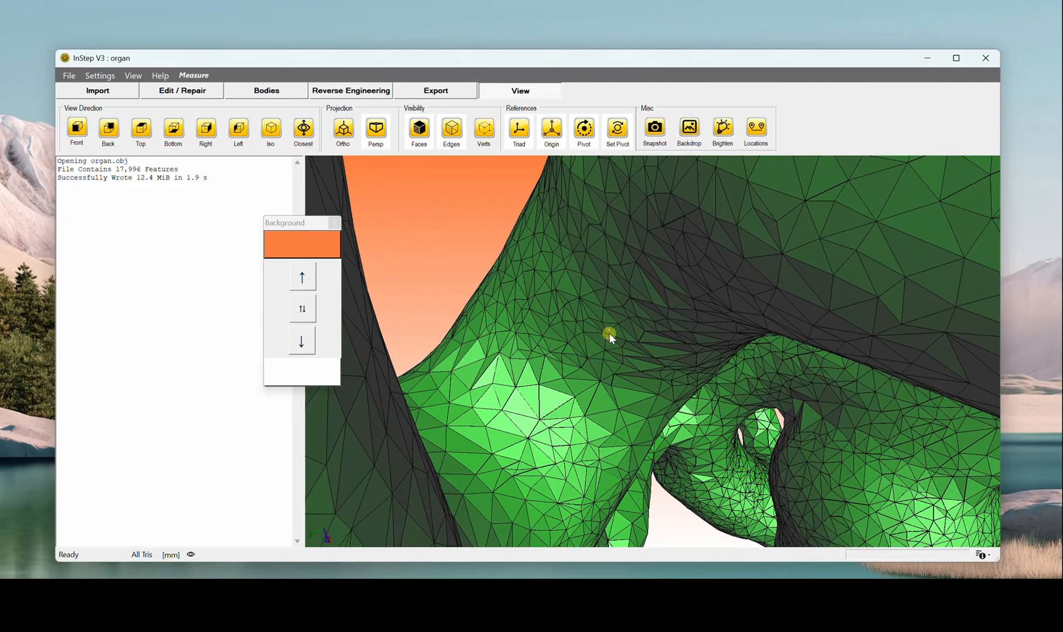
pyautogui.scroll(4, 612, 333)
pyautogui.scroll(-2, 614, 333)
pyautogui.scroll(2, 621, 331)
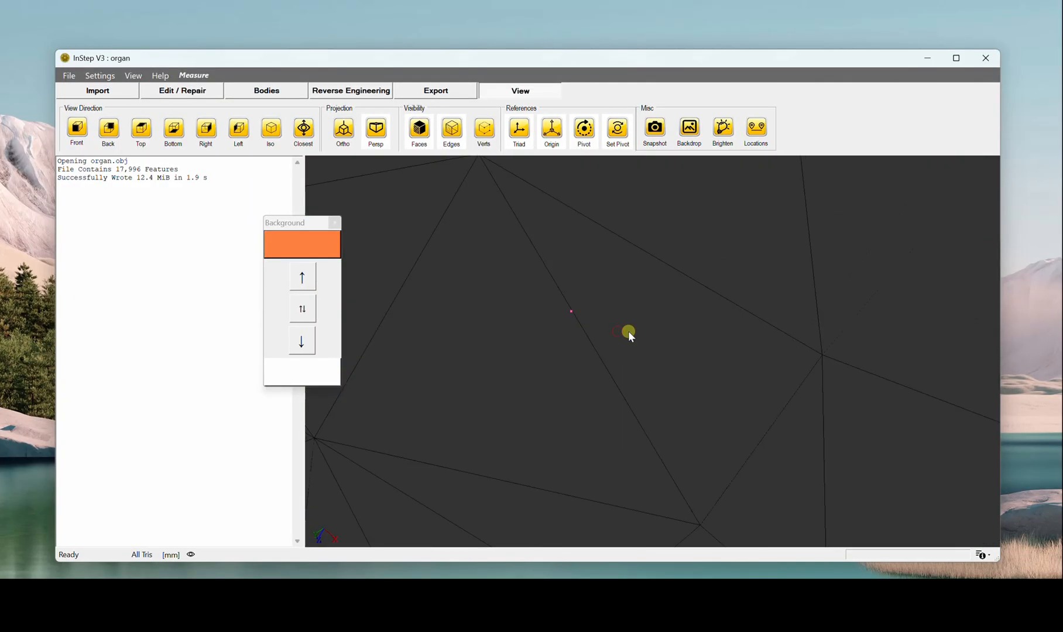
pyautogui.moveTo(628, 331); pyautogui.dragTo(623, 385)
pyautogui.scroll(2, 620, 383)
pyautogui.scroll(-2, 620, 383)
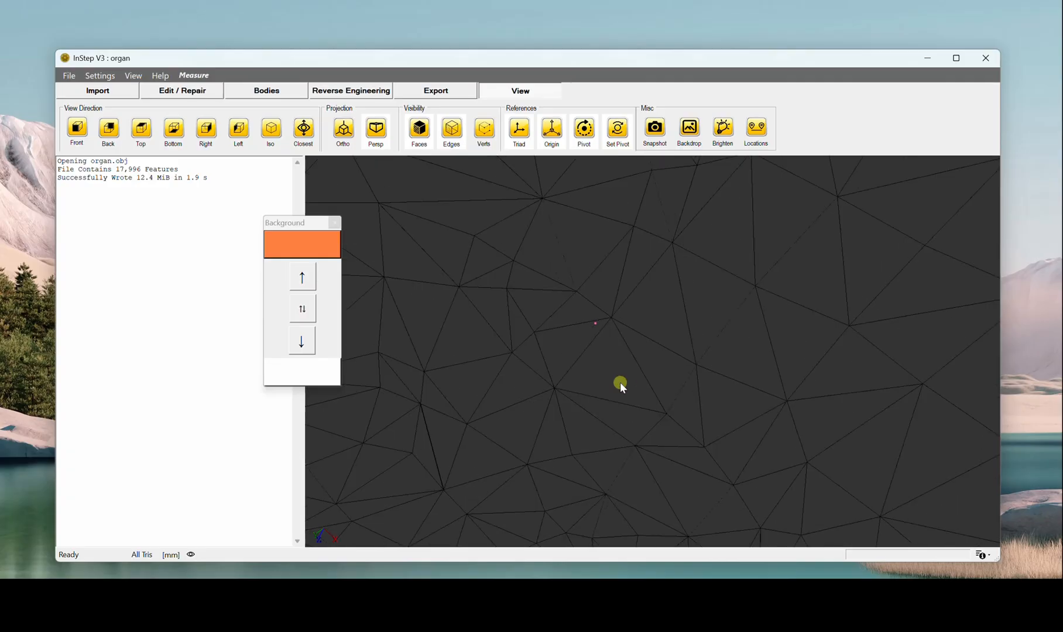
pyautogui.click(723, 128)
pyautogui.scroll(3, 626, 350)
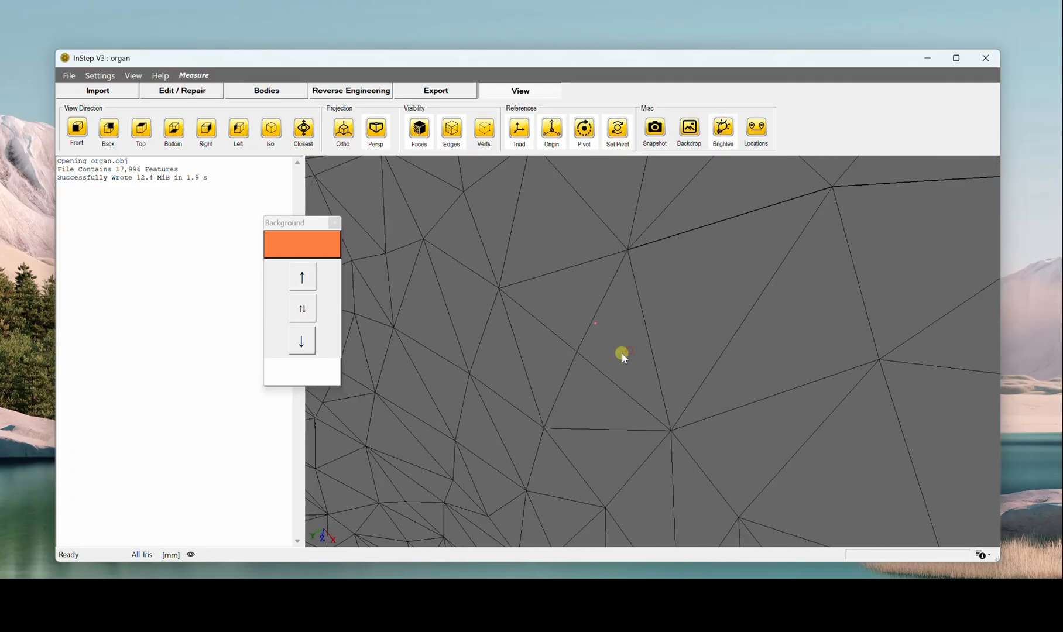
pyautogui.moveTo(633, 348); pyautogui.dragTo(631, 338)
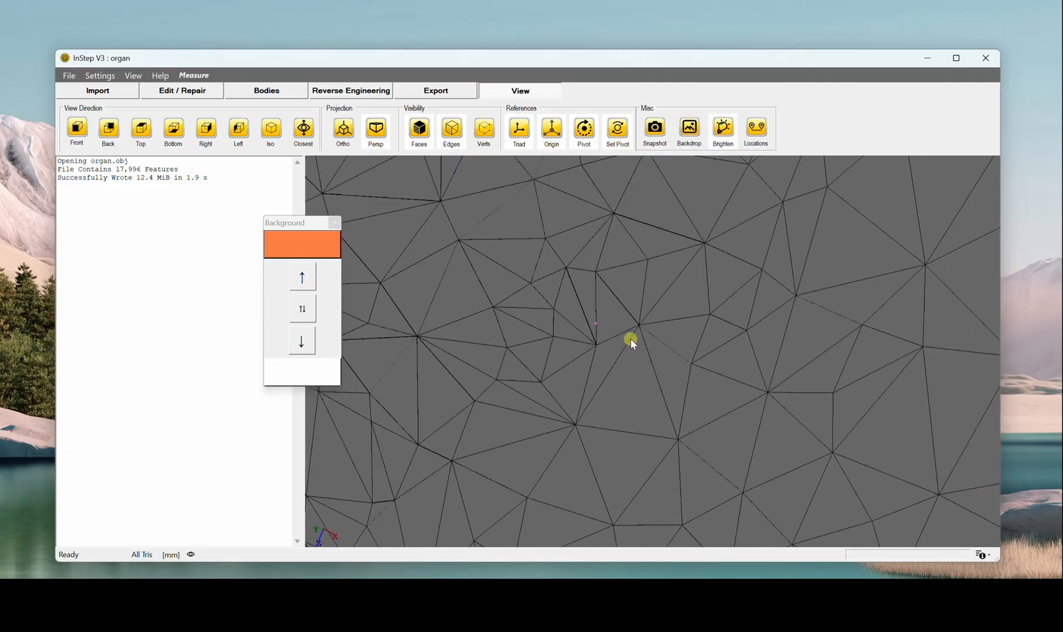
pyautogui.click(720, 131)
pyautogui.scroll(-10, 681, 417)
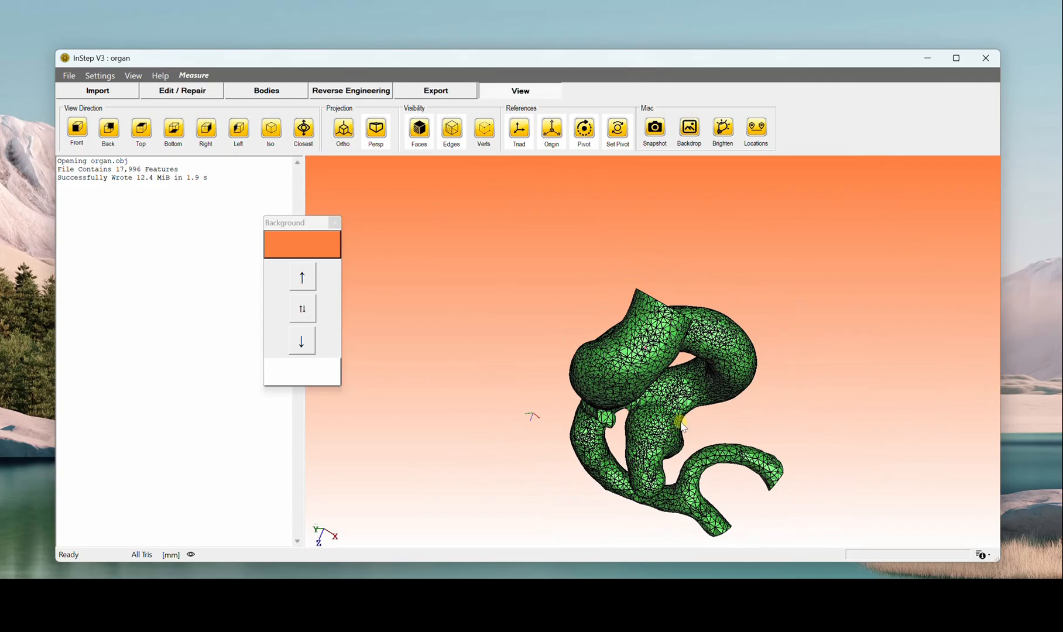
# Step: Show a location line from 9.108645/-0.8796391/-12.1297 to a pasted copy of that point with a digit replaced by 5
pyautogui.moveTo(680, 422); pyautogui.dragTo(754, 267)
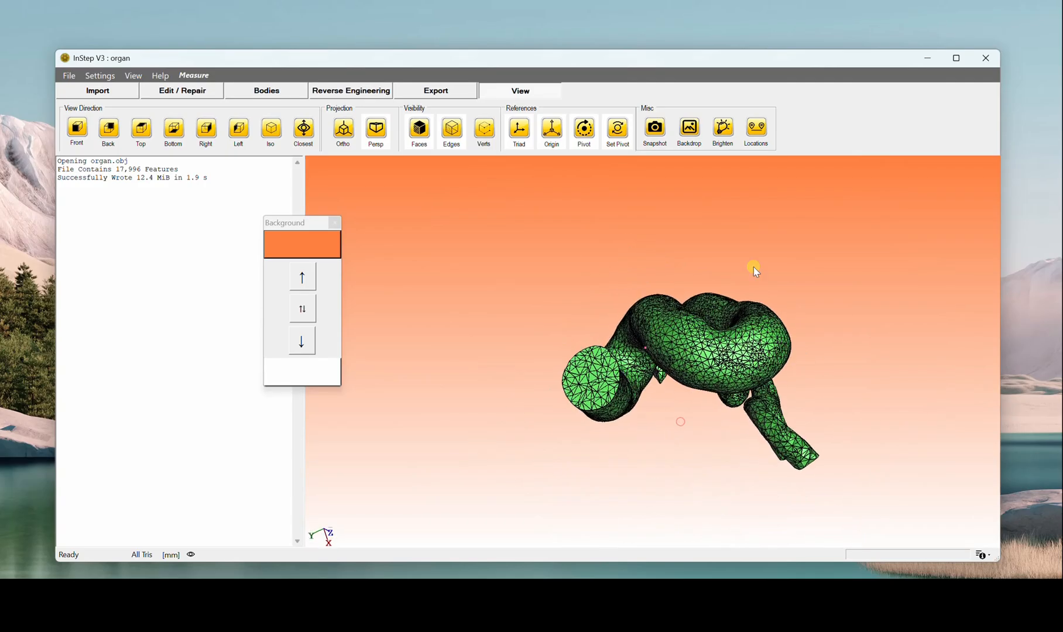
pyautogui.click(757, 130)
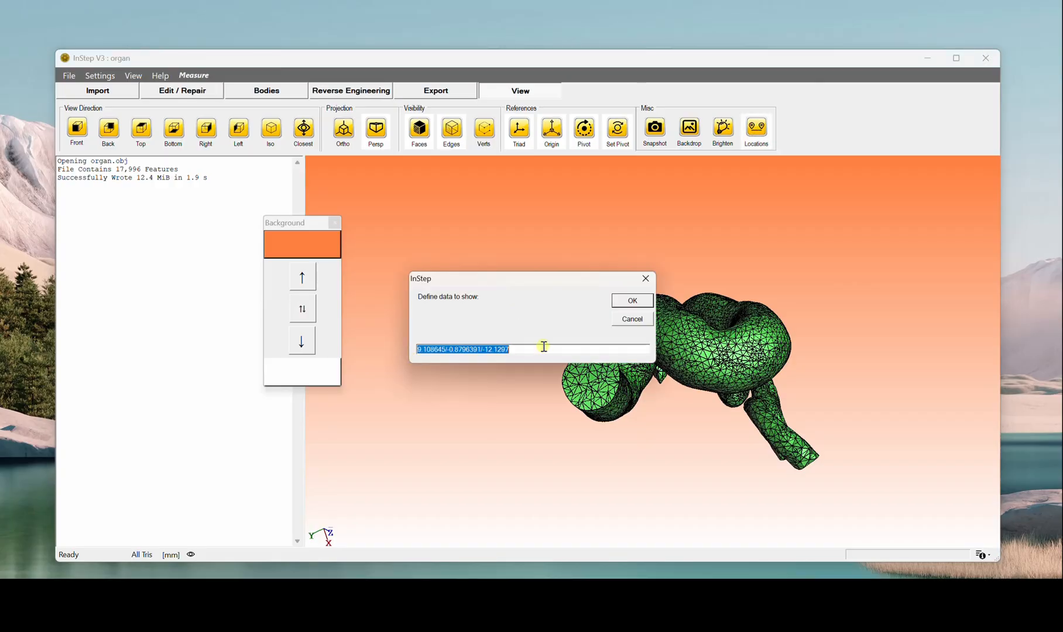
pyautogui.click(524, 350)
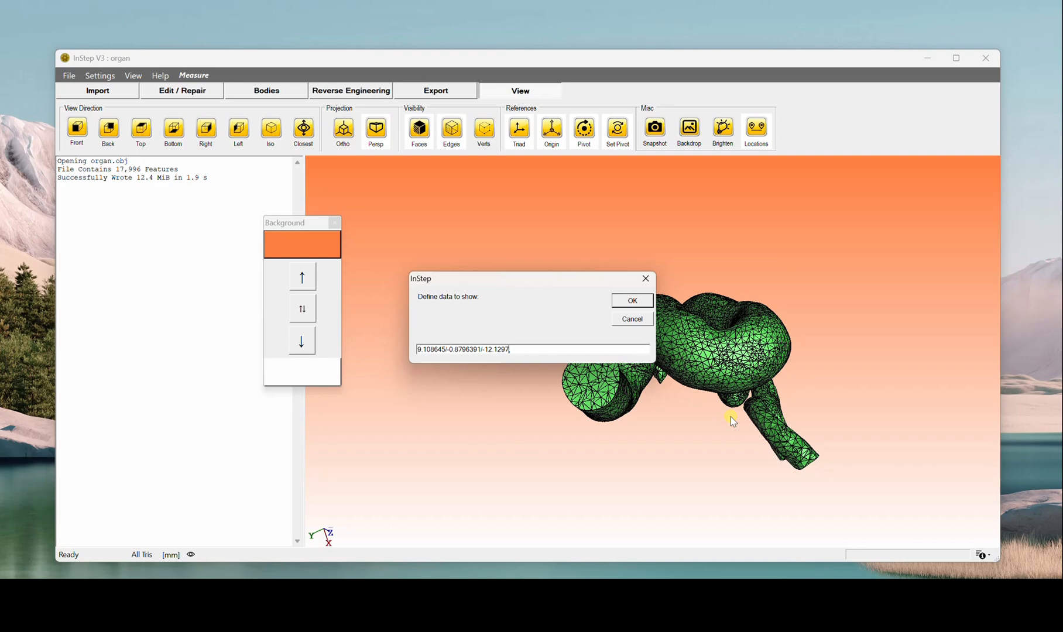
pyautogui.hotkey('shift', 'Left')
pyautogui.hotkey('shift', 'Left')
pyautogui.hotkey('shift', 'Left')
pyautogui.hotkey('shift', 'Left')
pyautogui.hotkey('shift', 'Left')
pyautogui.hotkey('shift', 'Left')
pyautogui.hotkey('shift', 'Left')
pyautogui.hotkey('shift', 'Left')
pyautogui.hotkey('shift', 'Left')
pyautogui.hotkey('shift', 'Left')
pyautogui.hotkey('shift', 'Left')
pyautogui.hotkey('shift', 'Left')
pyautogui.hotkey('shift', 'Left')
pyautogui.hotkey('shift', 'Left')
pyautogui.hotkey('shift', 'Left')
pyautogui.hotkey('shift', 'Left')
pyautogui.hotkey('shift', 'Left')
pyautogui.hotkey('shift', 'Left')
pyautogui.hotkey('shift', 'Left')
pyautogui.hotkey('shift', 'Left')
pyautogui.hotkey('ctrl', 'c')
pyautogui.press('Right')
pyautogui.press('Right')
pyautogui.write(',')
pyautogui.hotkey('ctrl', 'v')
pyautogui.press('Left')
pyautogui.press('Left')
pyautogui.hotkey('shift', 'Left')
pyautogui.write('5')
pyautogui.click(634, 301)
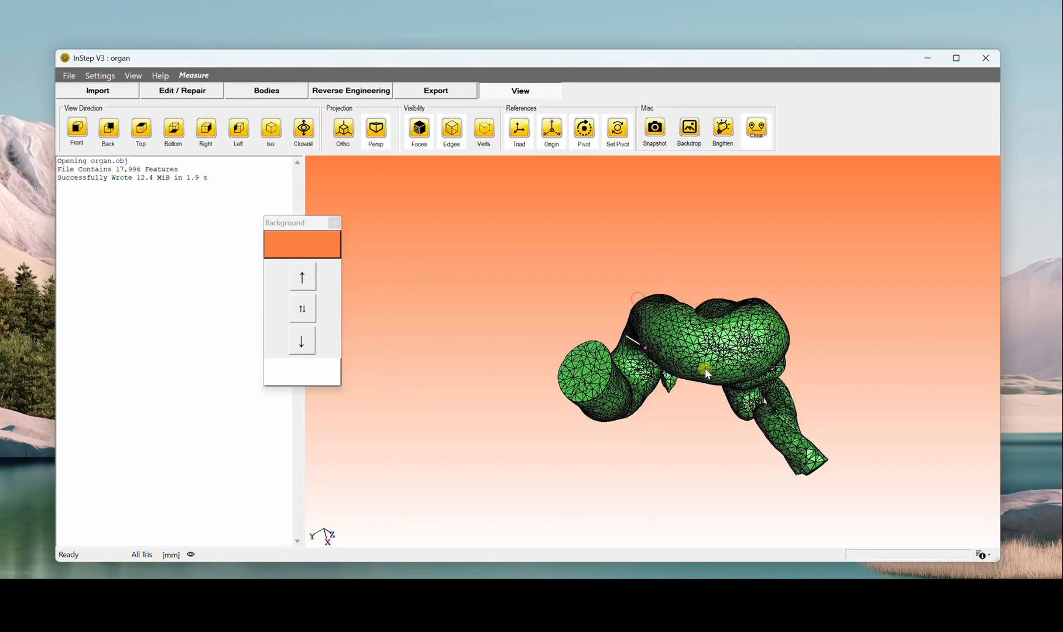
pyautogui.scroll(5, 562, 288)
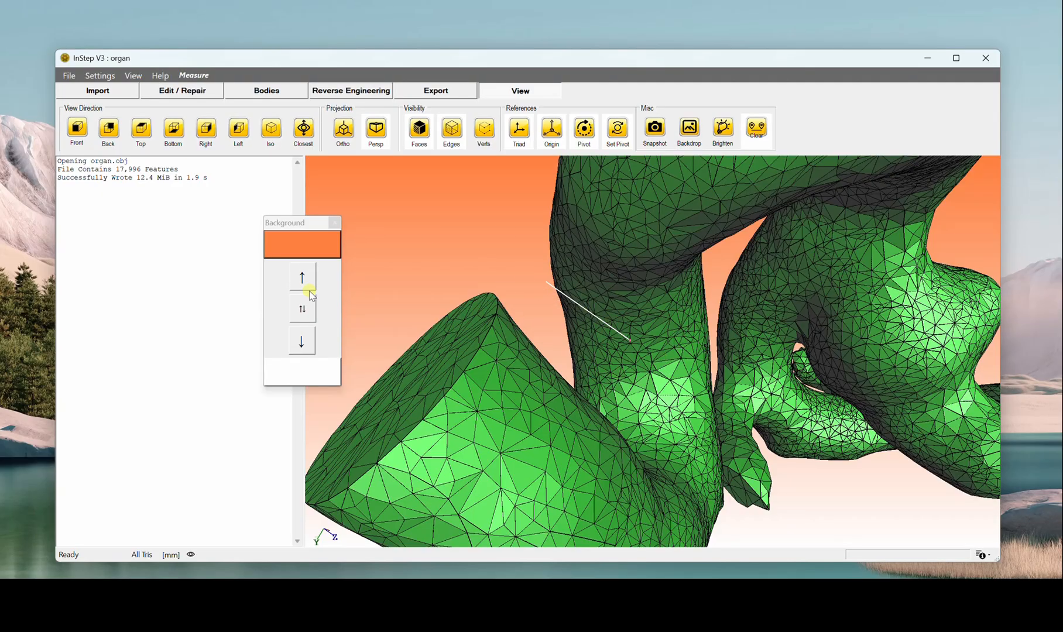
# Step: Set the backdrop's upper gradient colour to light grey and close the background settings
pyautogui.click(316, 242)
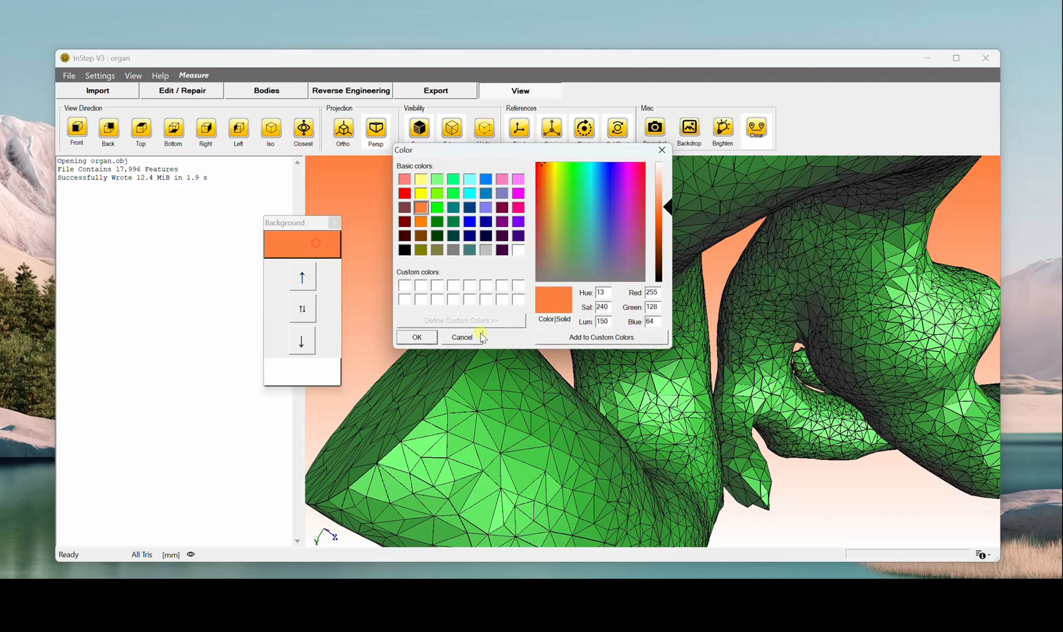
pyautogui.click(485, 250)
pyautogui.click(417, 339)
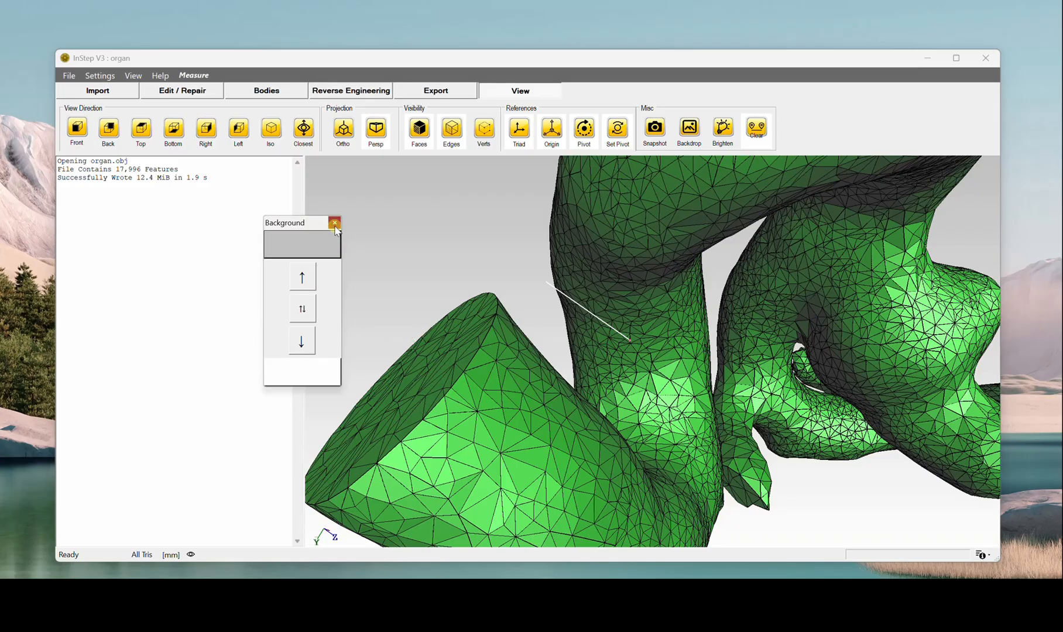
pyautogui.click(334, 222)
# Step: Examine the organ and the plotted location line from several angles and distances
pyautogui.scroll(-5, 585, 451)
pyautogui.moveTo(748, 359); pyautogui.dragTo(718, 368, button='middle')
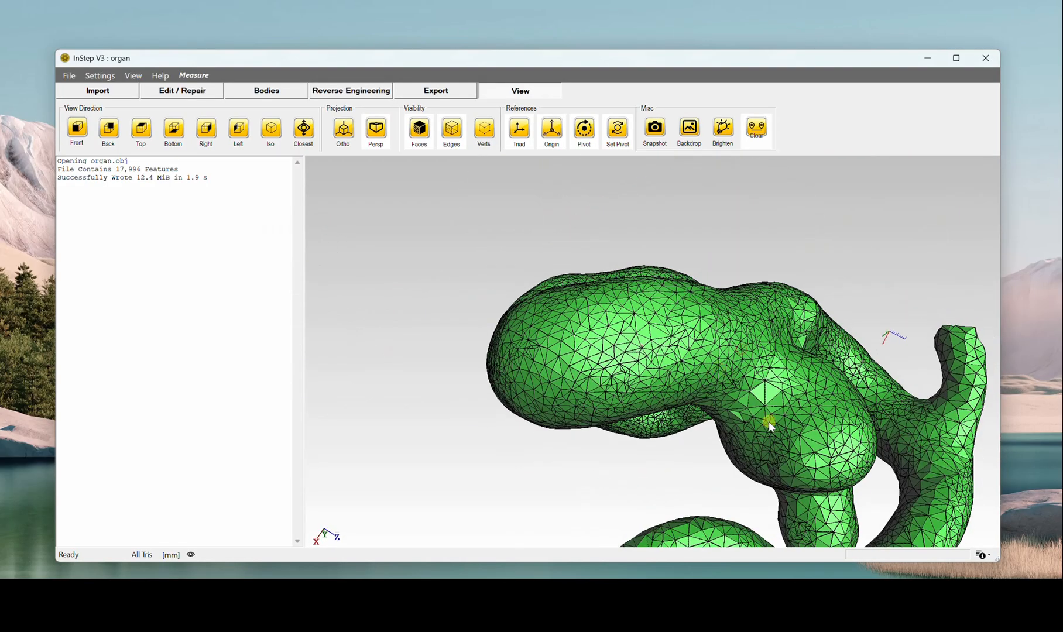
pyautogui.scroll(4, 758, 422)
pyautogui.scroll(-6, 753, 425)
pyautogui.moveTo(755, 426); pyautogui.dragTo(652, 400, button='middle')
pyautogui.scroll(3, 646, 386)
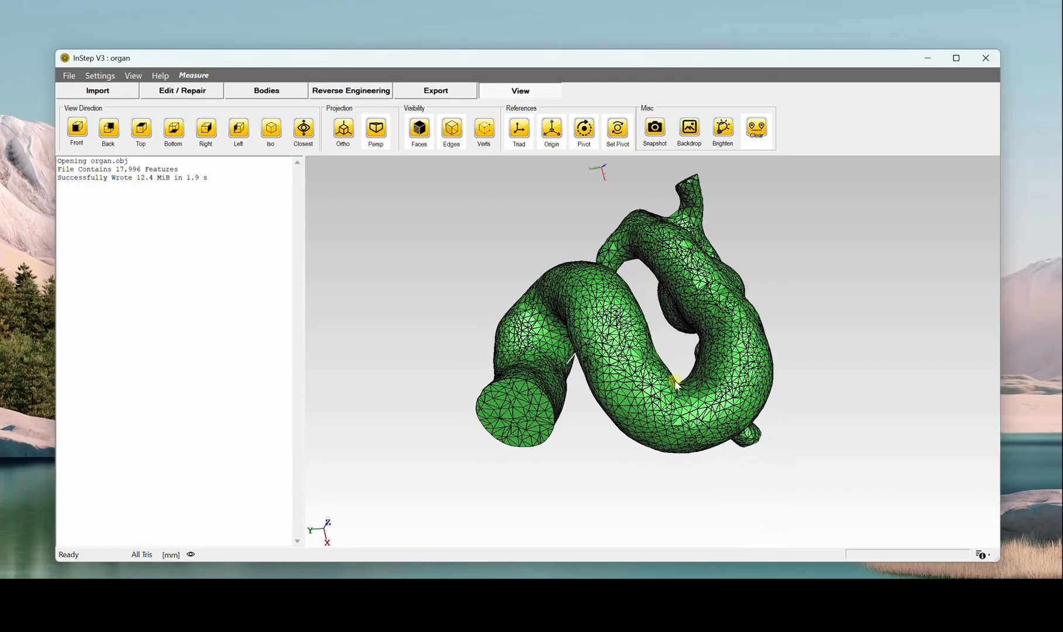
pyautogui.moveTo(677, 384); pyautogui.dragTo(681, 356, button='middle')
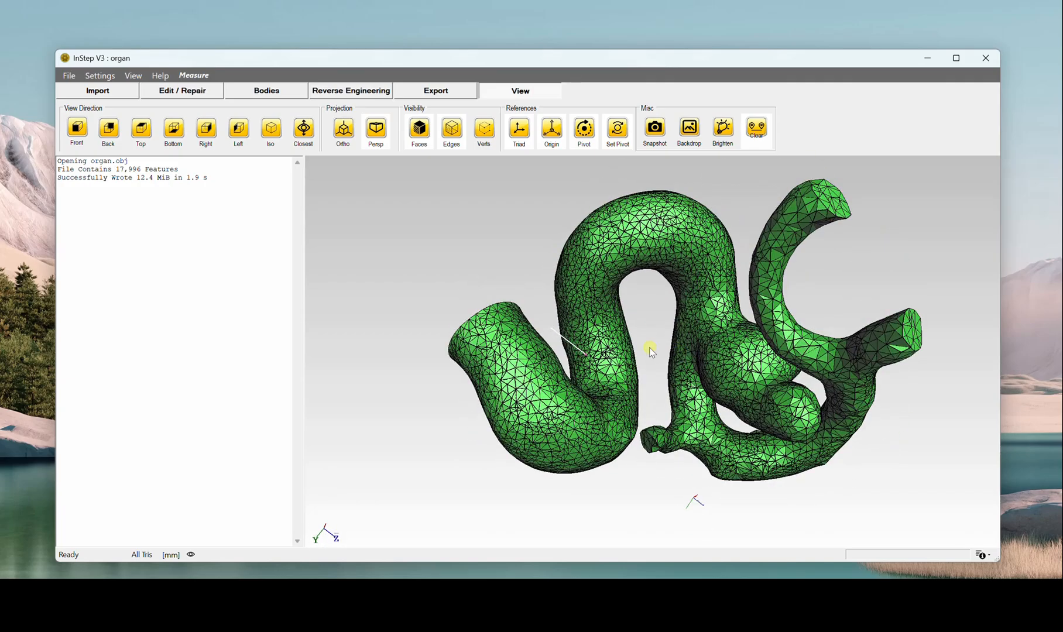
pyautogui.moveTo(651, 350); pyautogui.dragTo(673, 379, button='middle')
pyautogui.scroll(1, 673, 378)
pyautogui.scroll(-3, 673, 378)
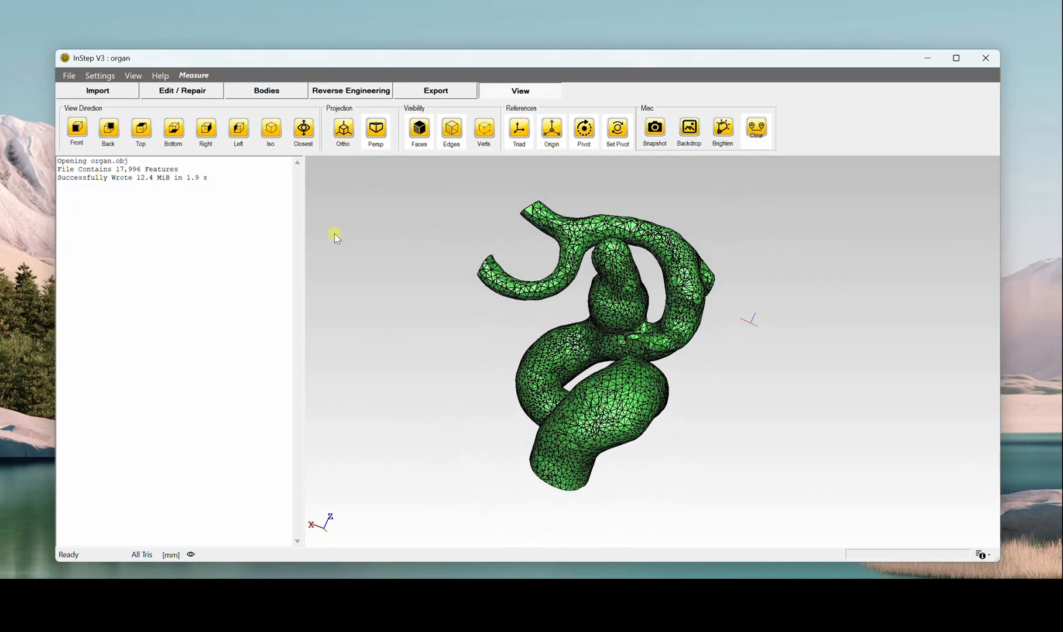